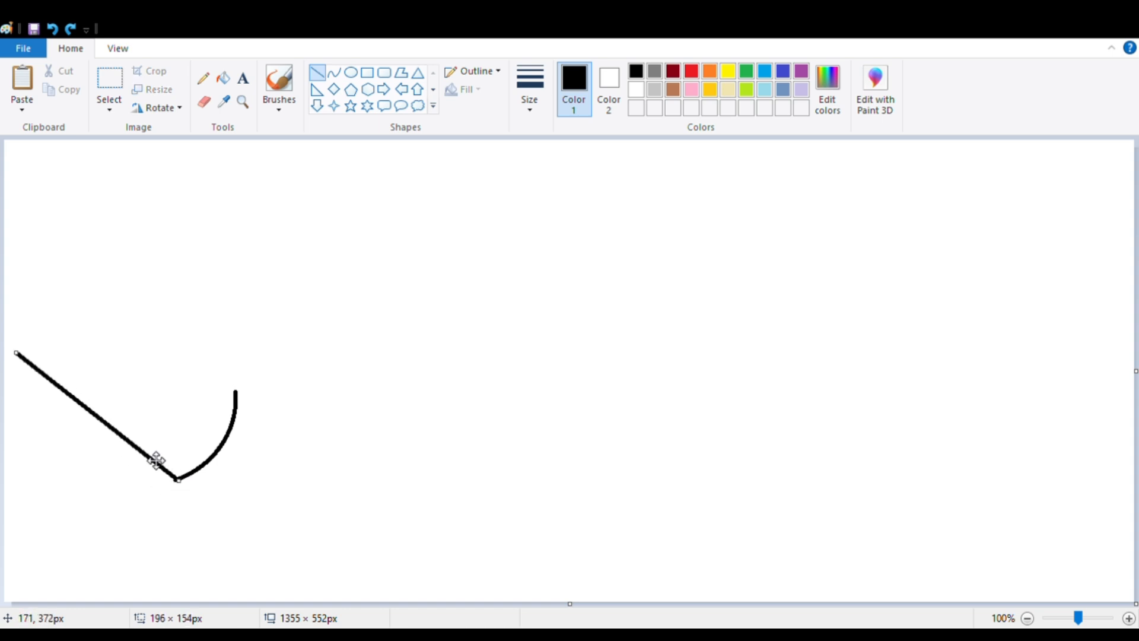
Step: Duplicate the long slanted line and place the copy parallel above it, joined to the upper end of the arc
click(196, 363)
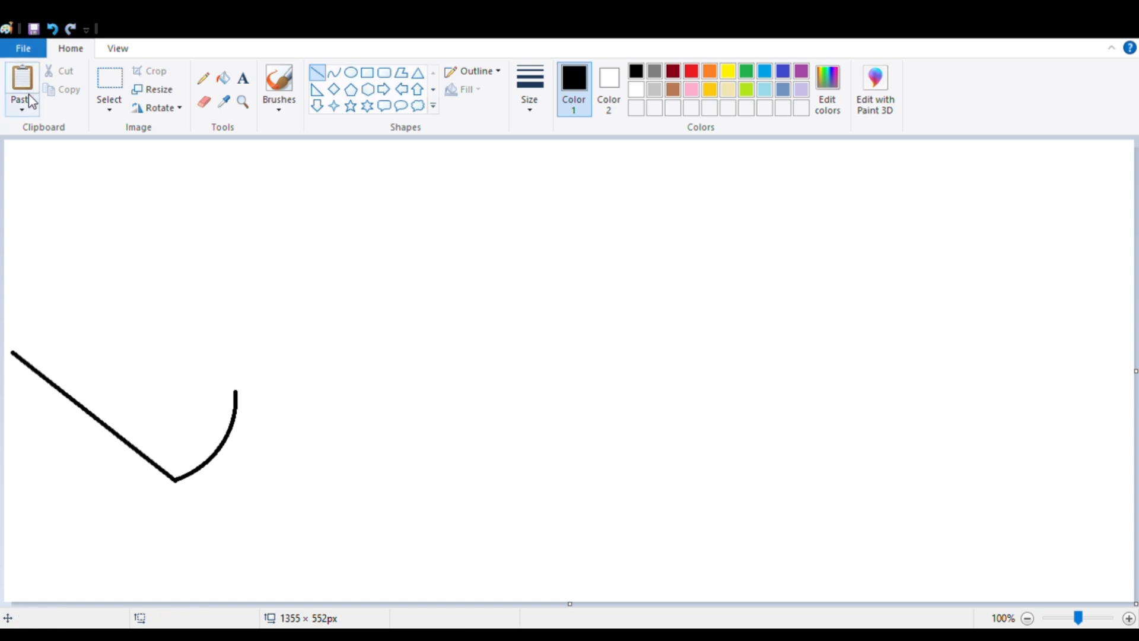
drag(8, 277, 182, 509)
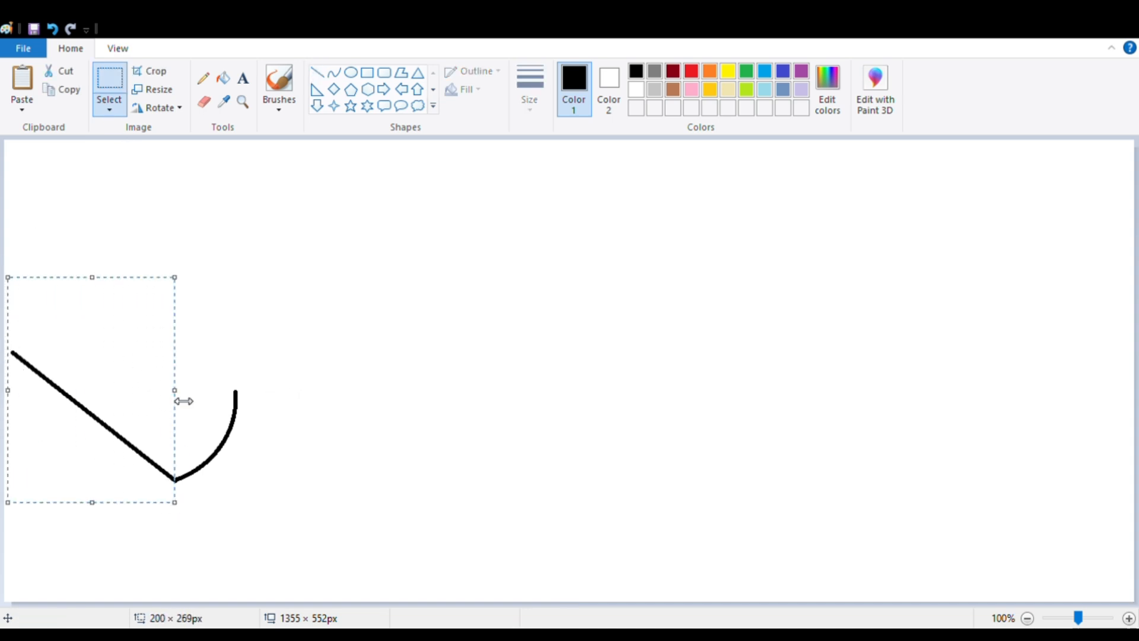
click(23, 89)
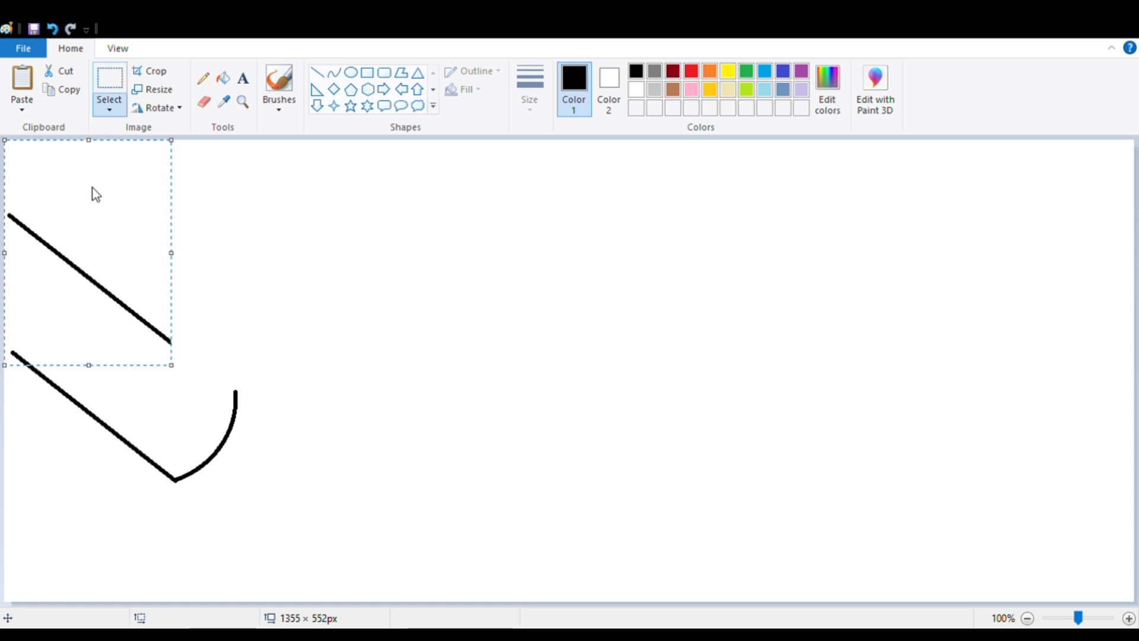
drag(63, 191, 130, 240)
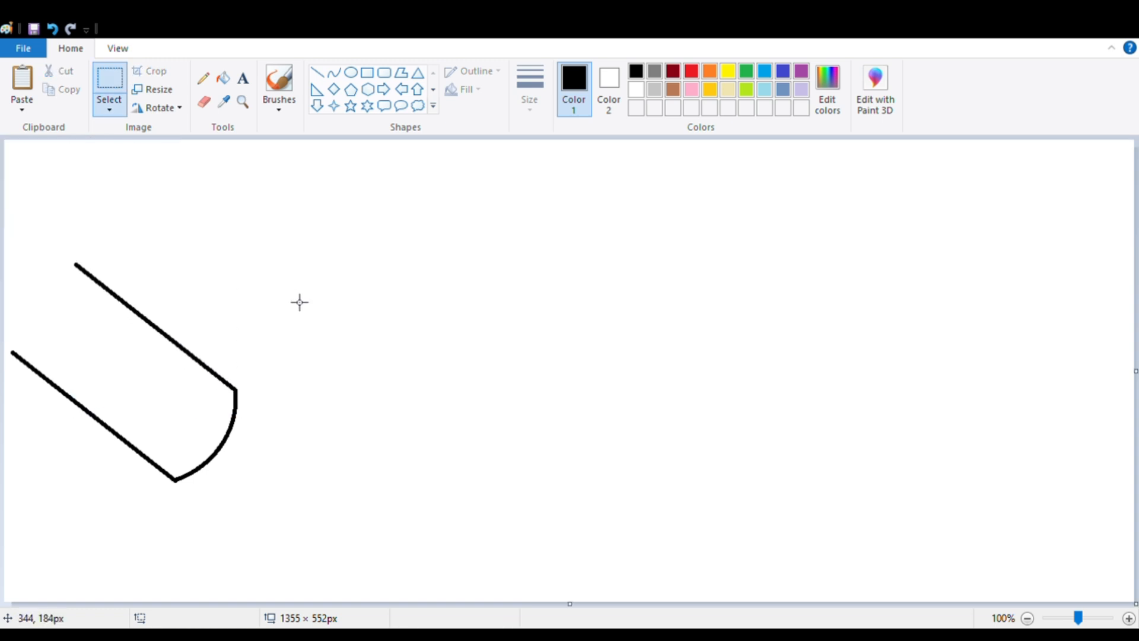
Step: Close the open upper-left end between the two slanted lines with an outward-bulging curve about 77 × 106 px
click(334, 73)
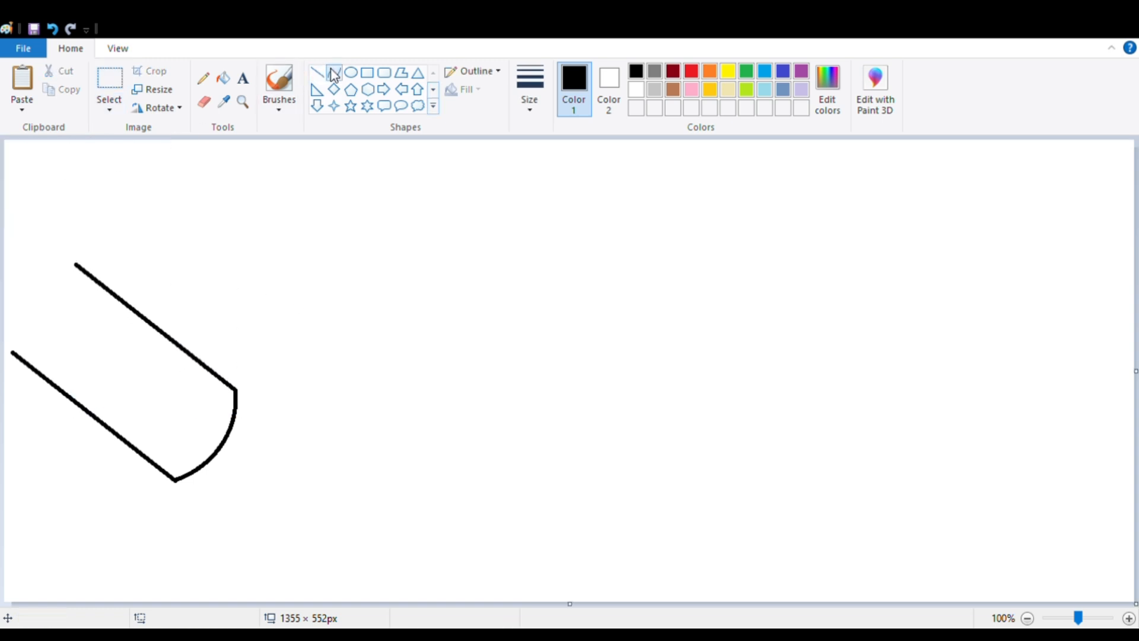
drag(12, 353, 82, 271)
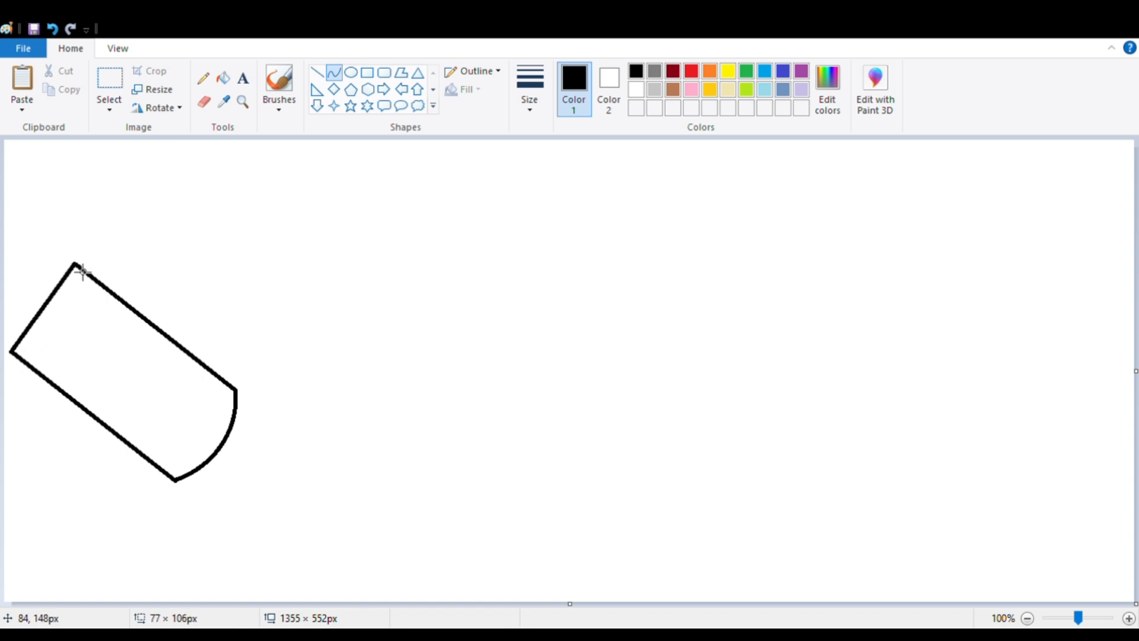
drag(45, 328, 18, 287)
click(280, 327)
Step: Draw two short parallel slanted lines, about 67 × 42 px, from the lower-right arc as the popsicle's stick
click(317, 73)
mouse_move(213, 461)
mouse_down()
mouse_move(285, 501)
mouse_move(271, 492)
mouse_up()
mouse_move(231, 434)
mouse_down()
mouse_move(279, 474)
mouse_move(285, 467)
mouse_up()
key(Left)
key(Left)
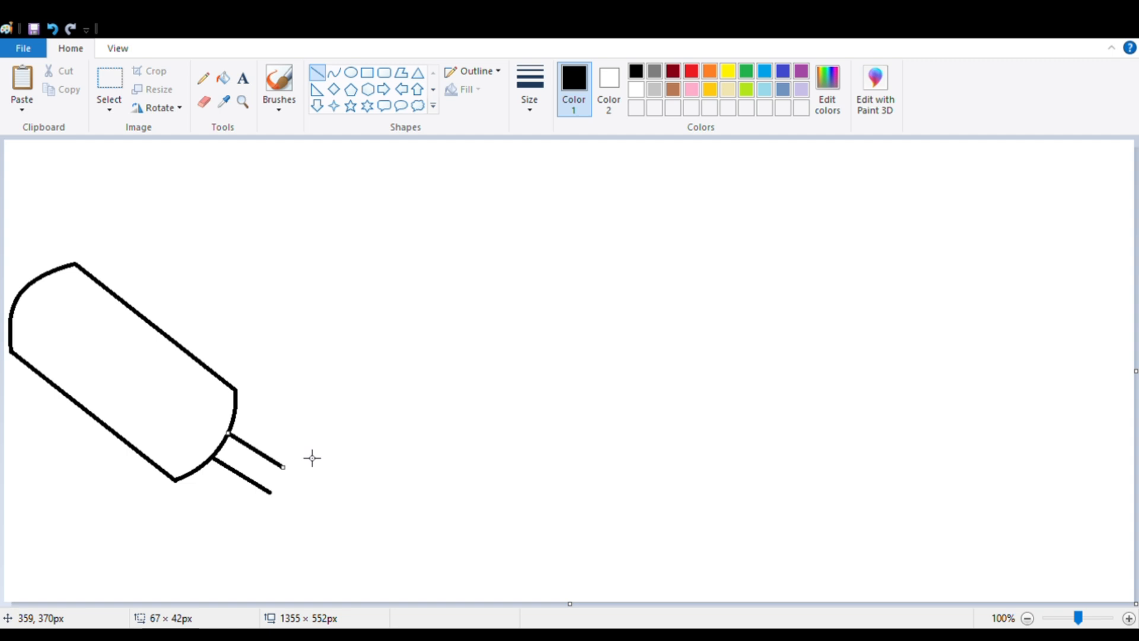
Step: Close the free end of the slanted stick with a small rounded curve
click(334, 72)
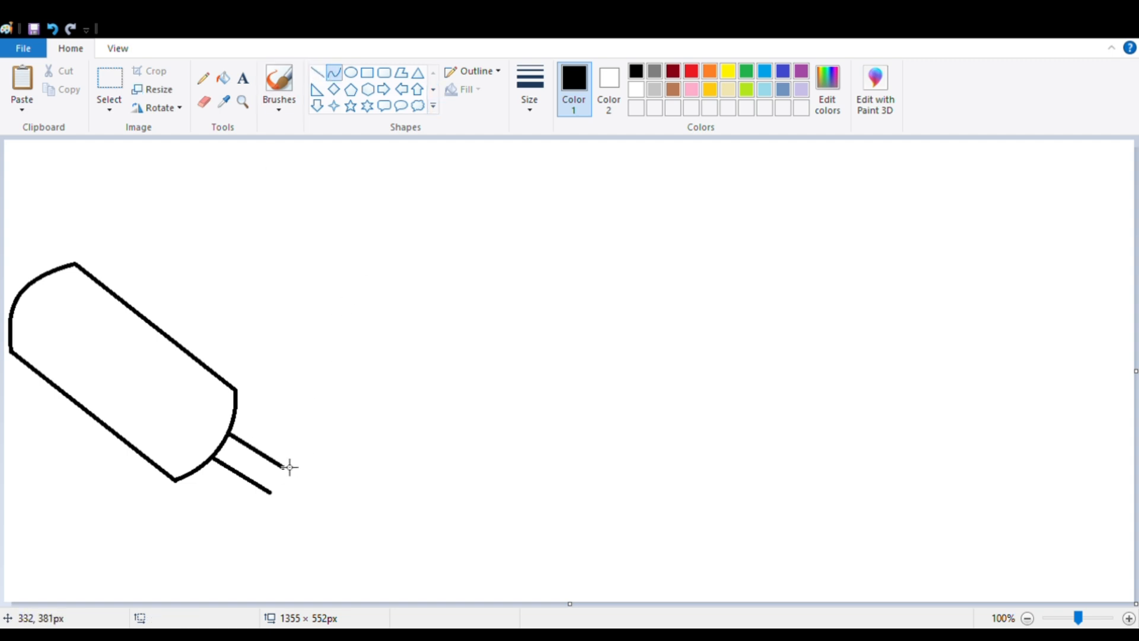
mouse_move(291, 474)
mouse_down()
mouse_move(277, 501)
mouse_move(299, 480)
mouse_up()
key(ctrl+z)
Step: Draw two curved divider lines across the slanted popsicle's body, each about 90 × 90 px and bulging toward the stick
drag(64, 391, 137, 317)
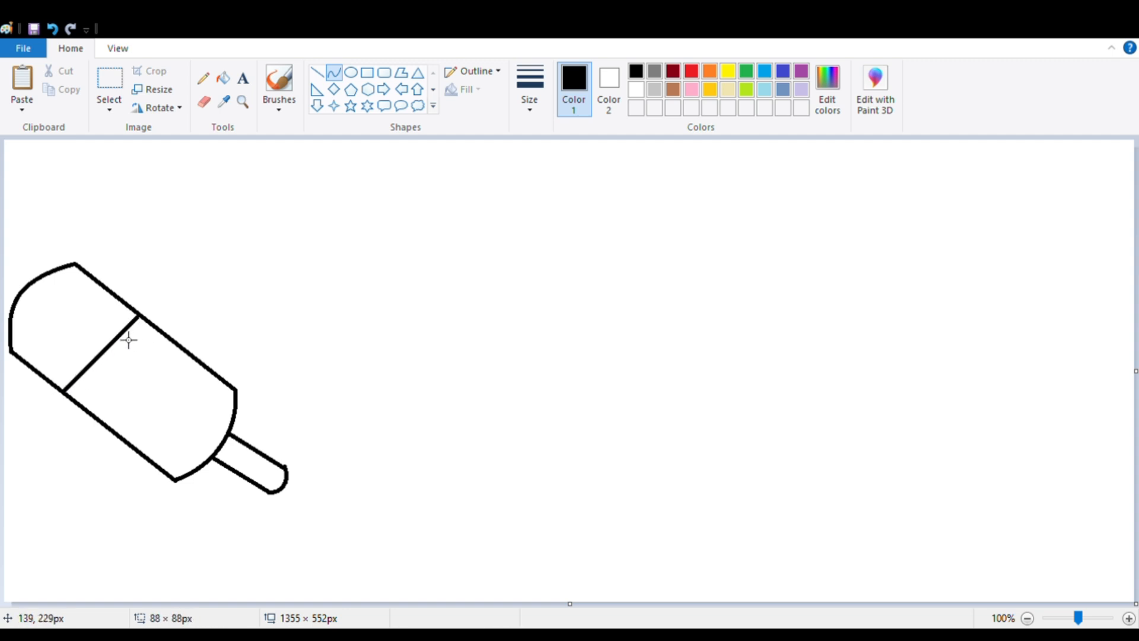
drag(92, 366, 106, 396)
drag(121, 355, 95, 360)
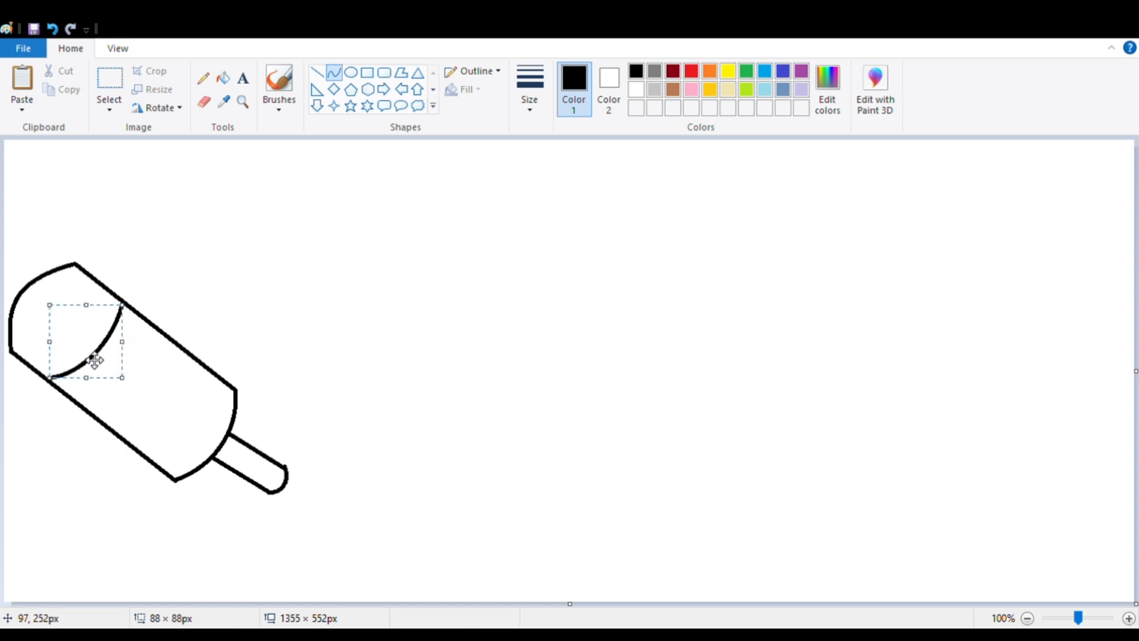
click(203, 318)
drag(113, 435, 188, 359)
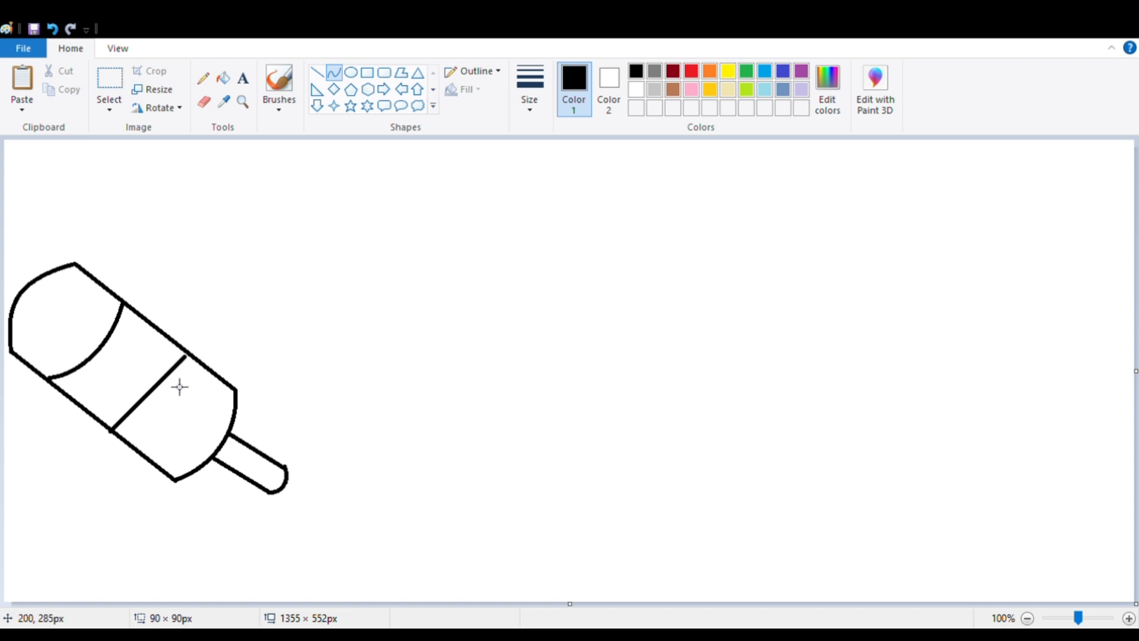
drag(126, 418, 183, 389)
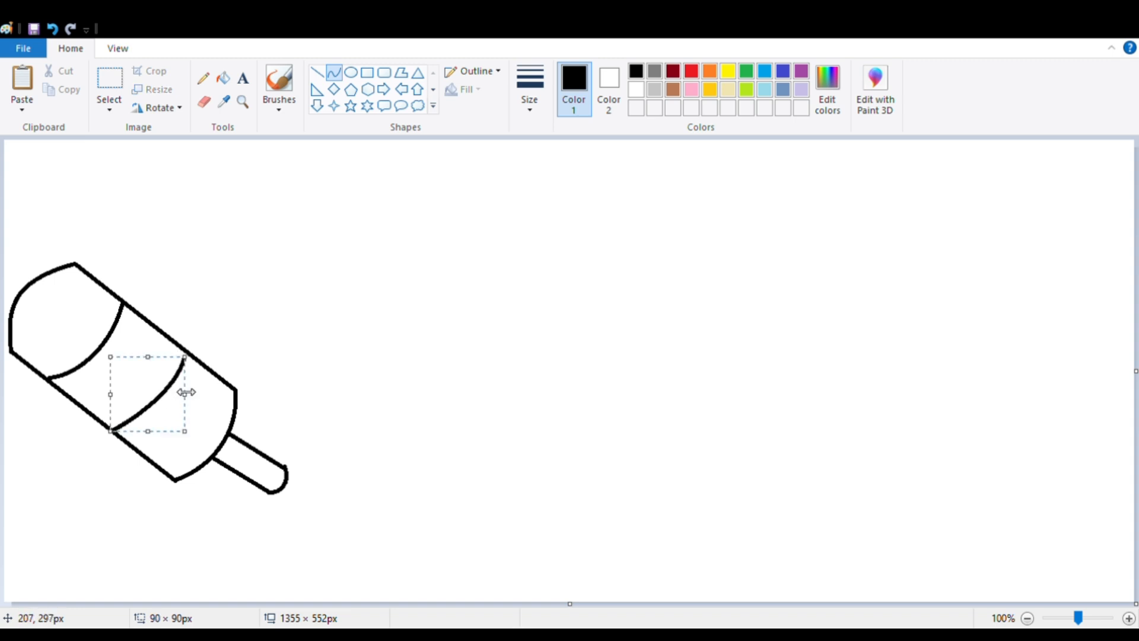
click(180, 396)
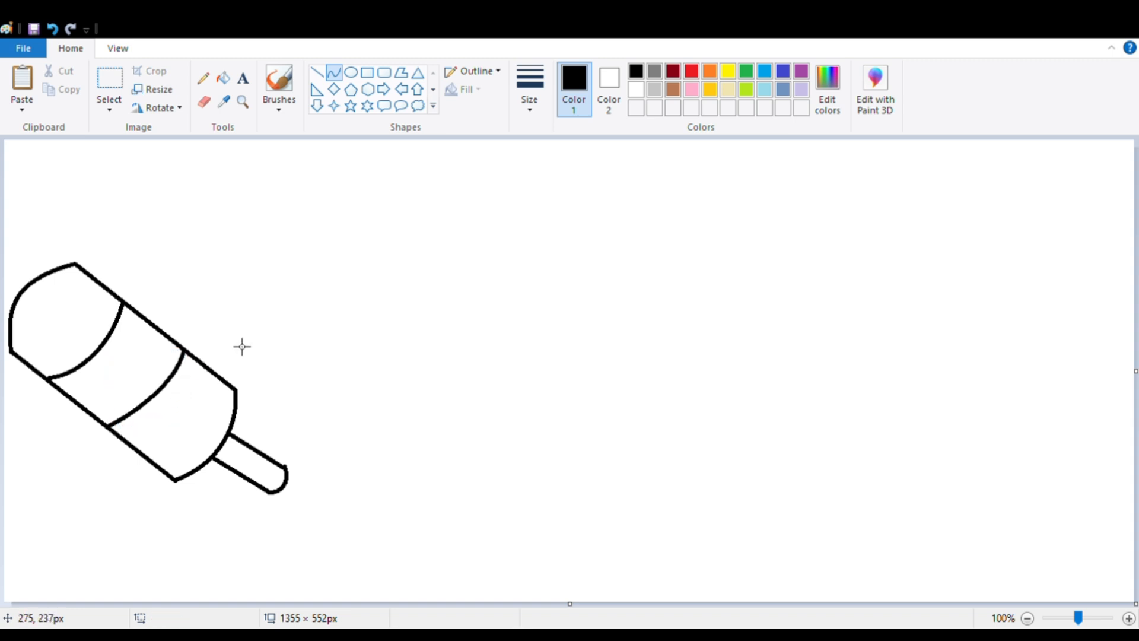
Step: Start a second, upright popsicle with a sagging bottom curve about 132 px wide and an outward-curved left side about 209 px tall
drag(450, 444, 561, 441)
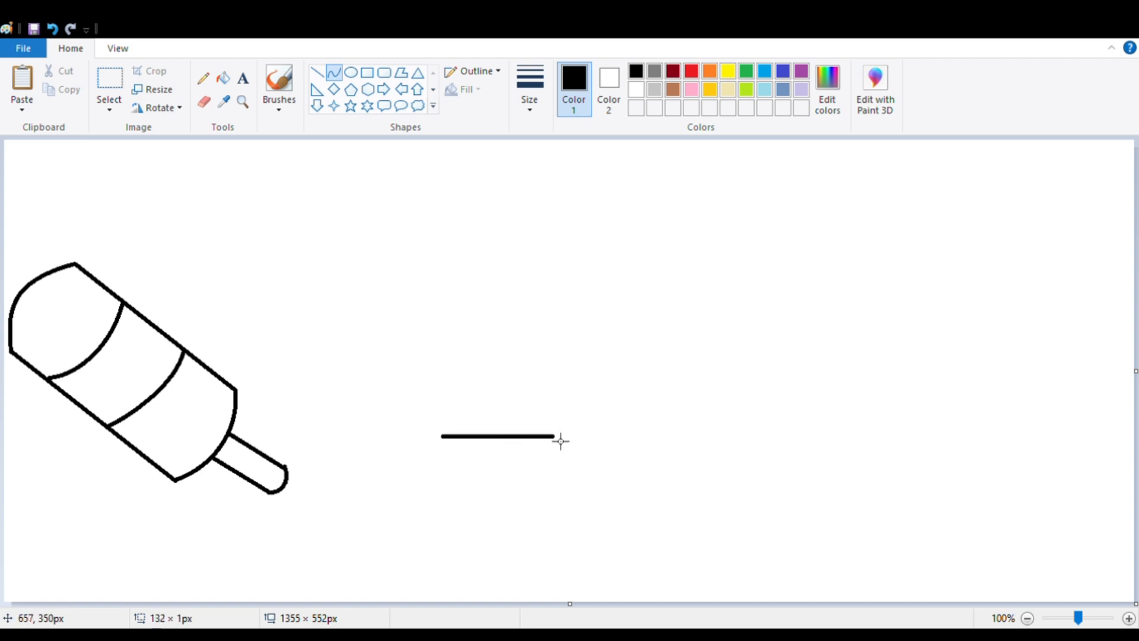
drag(475, 446, 501, 465)
drag(423, 276, 438, 442)
key(Escape)
drag(442, 262, 423, 334)
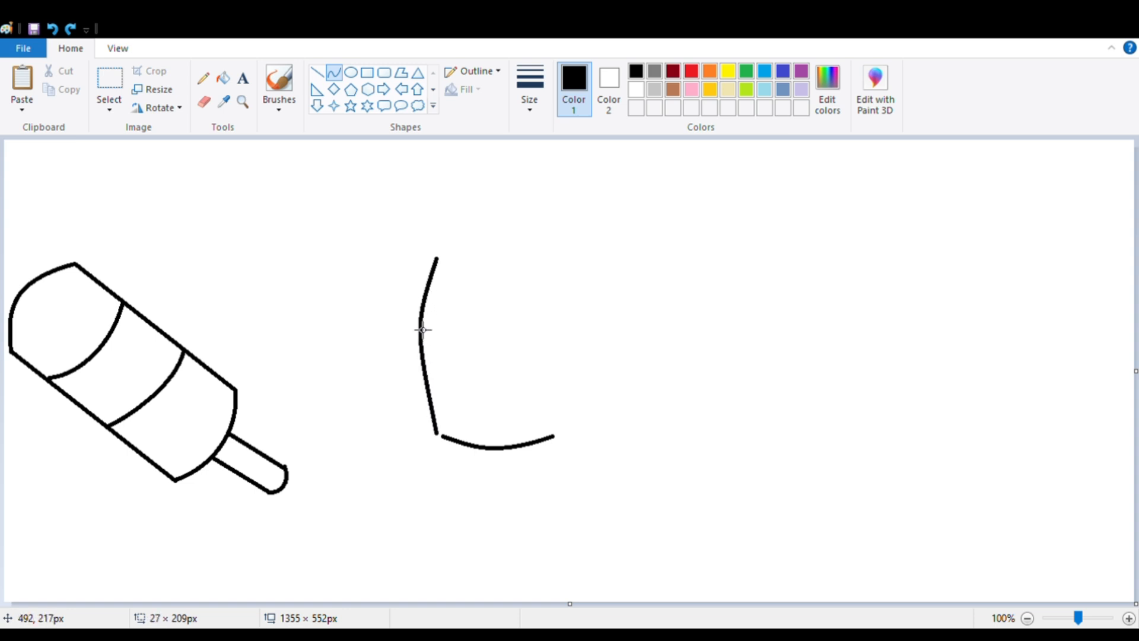
drag(434, 295, 430, 391)
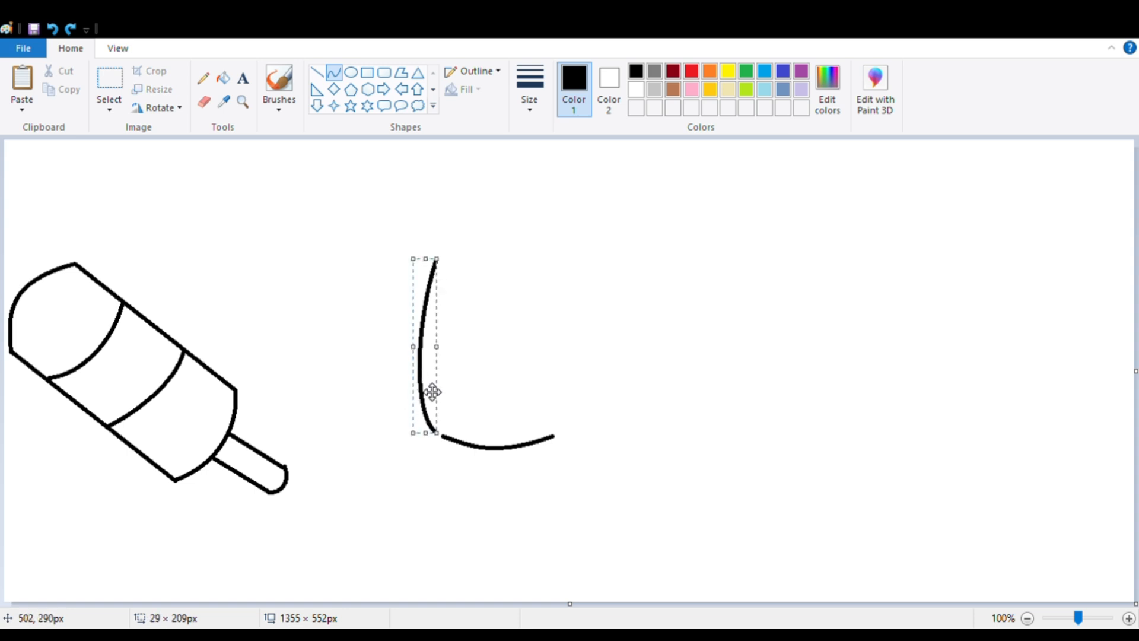
Step: Complete the second popsicle's body outline with a curved right side and a rounded top
mouse_move(540, 260)
mouse_down()
mouse_move(554, 305)
mouse_move(556, 436)
mouse_up()
drag(571, 390, 579, 421)
mouse_move(446, 268)
mouse_down()
mouse_move(548, 268)
mouse_move(516, 249)
mouse_move(465, 255)
mouse_move(501, 256)
mouse_move(508, 219)
mouse_move(484, 205)
mouse_up()
click(588, 228)
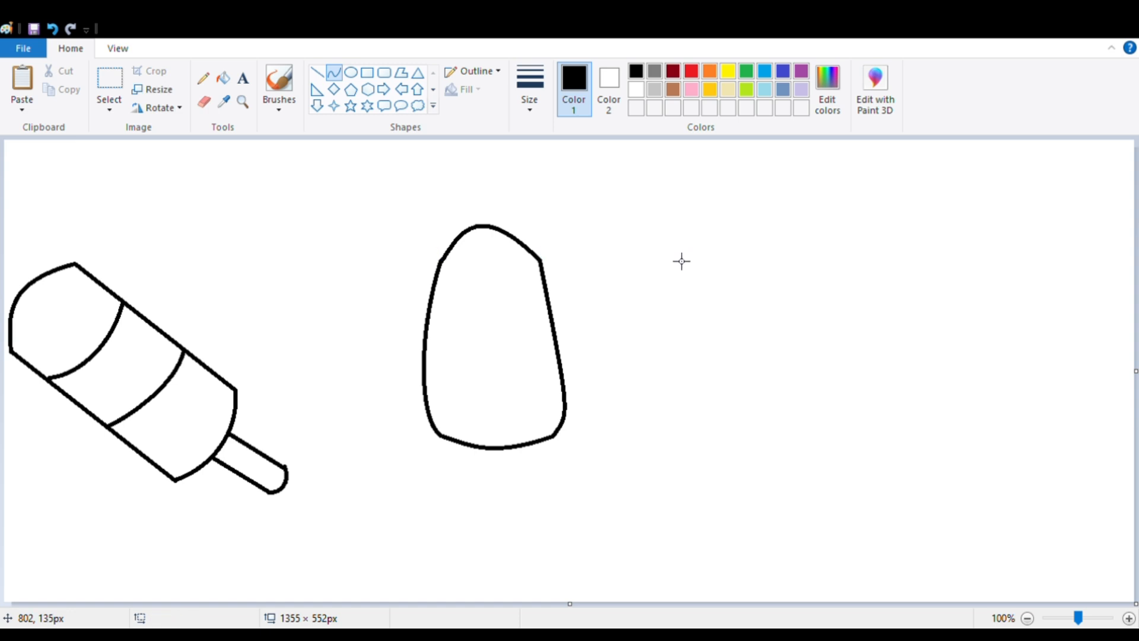
Step: Draw two parallel vertical lines below the second popsicle's body as the sides of its stick
click(317, 72)
drag(493, 449, 496, 526)
click(550, 507)
mouse_move(521, 448)
mouse_down()
mouse_move(520, 516)
mouse_move(531, 524)
mouse_move(527, 515)
mouse_move(526, 534)
mouse_move(514, 536)
mouse_move(528, 539)
mouse_move(505, 546)
mouse_move(521, 518)
mouse_move(515, 536)
mouse_move(524, 531)
mouse_up()
click(575, 500)
Step: Close the upright stick's lower end with a shallow curve about 36 × 14 px and erase its overhanging ends
key(ctrl+z)
key(Up)
key(Up)
key(Up)
key(Up)
key(Up)
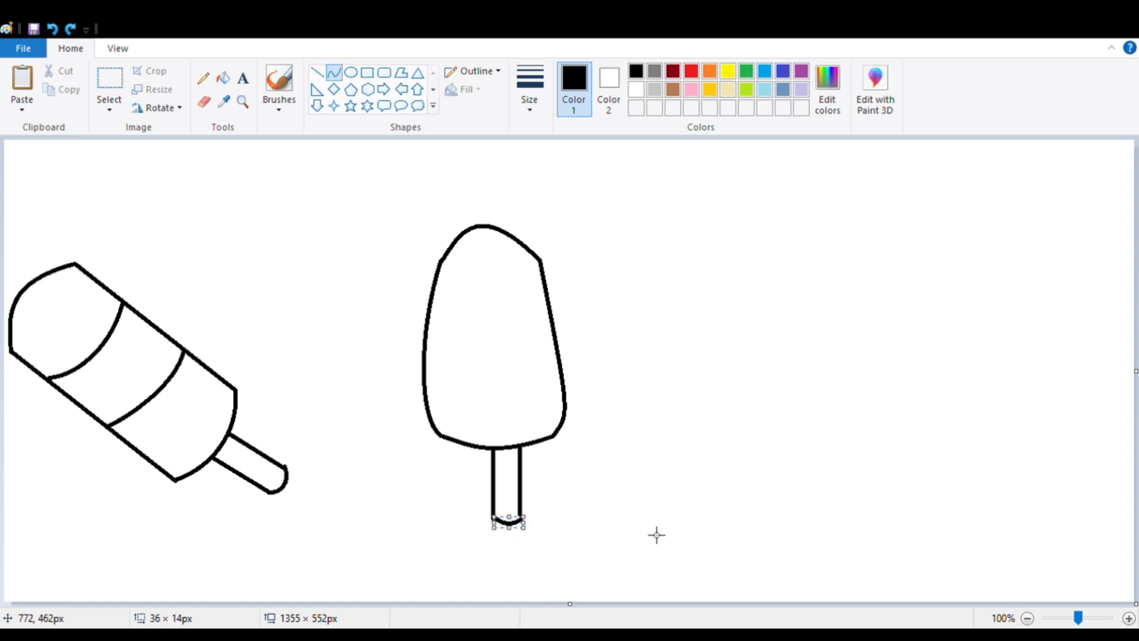
click(657, 535)
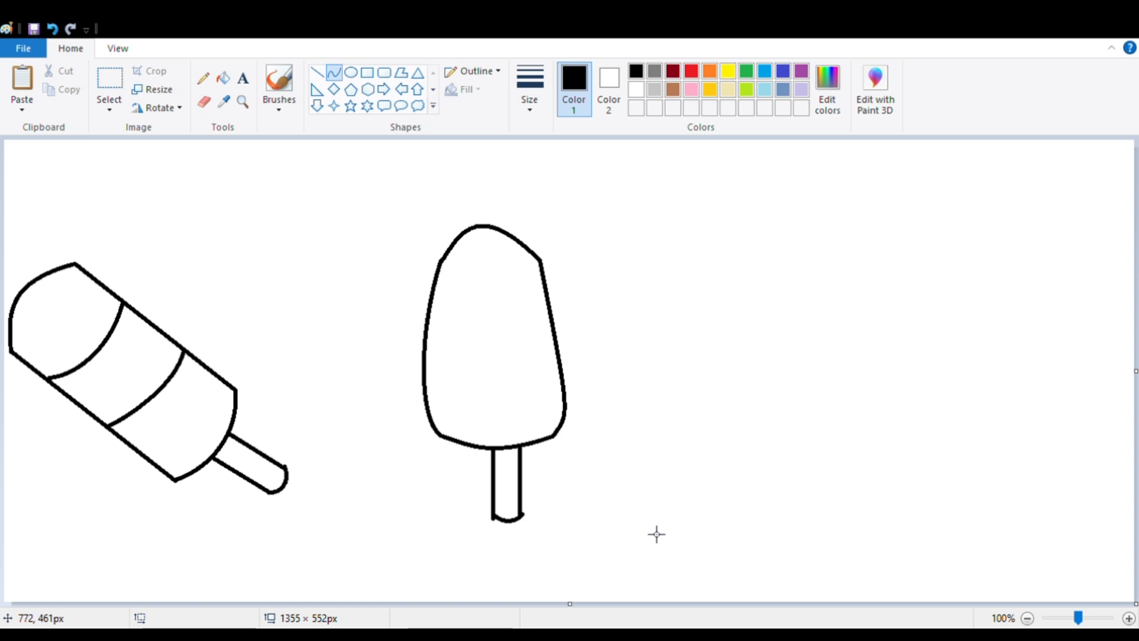
click(221, 104)
click(204, 102)
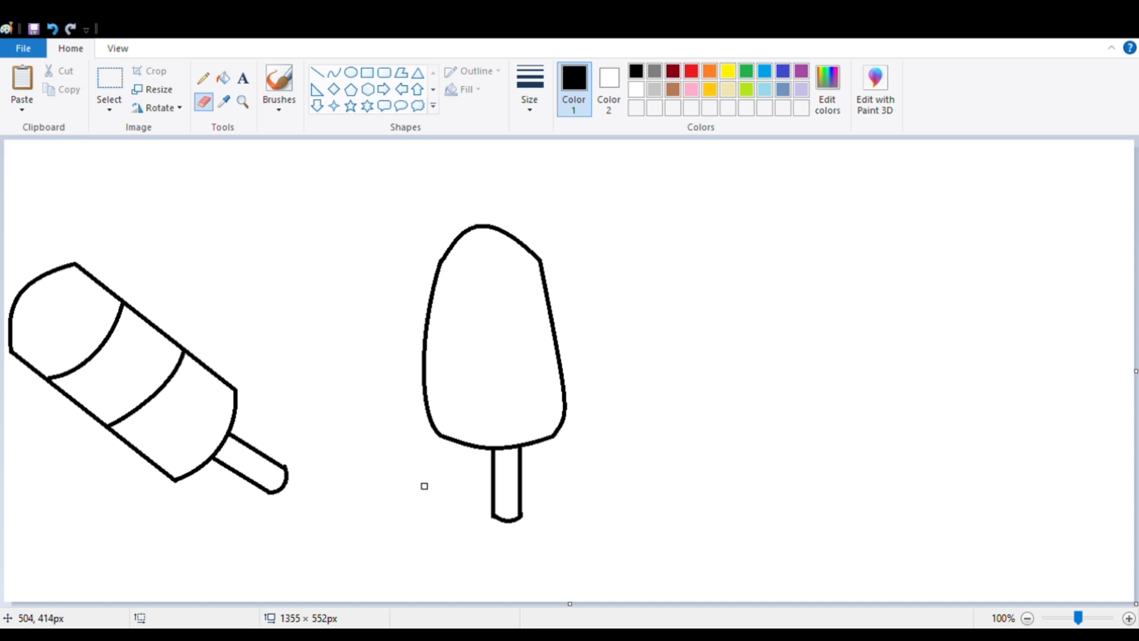
click(334, 72)
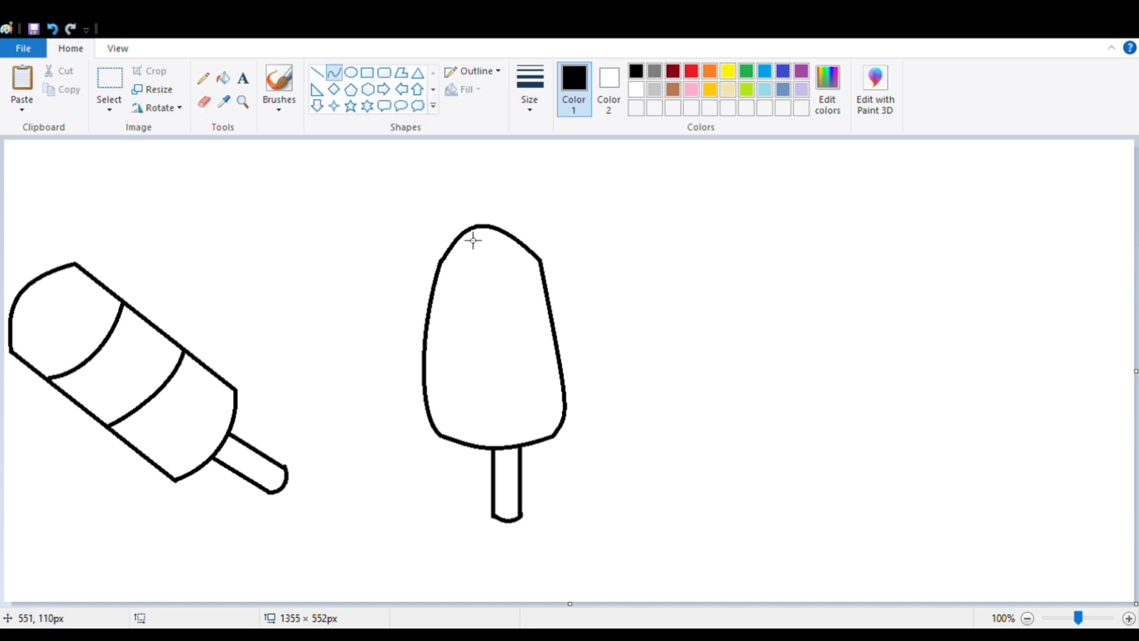
drag(475, 239, 471, 452)
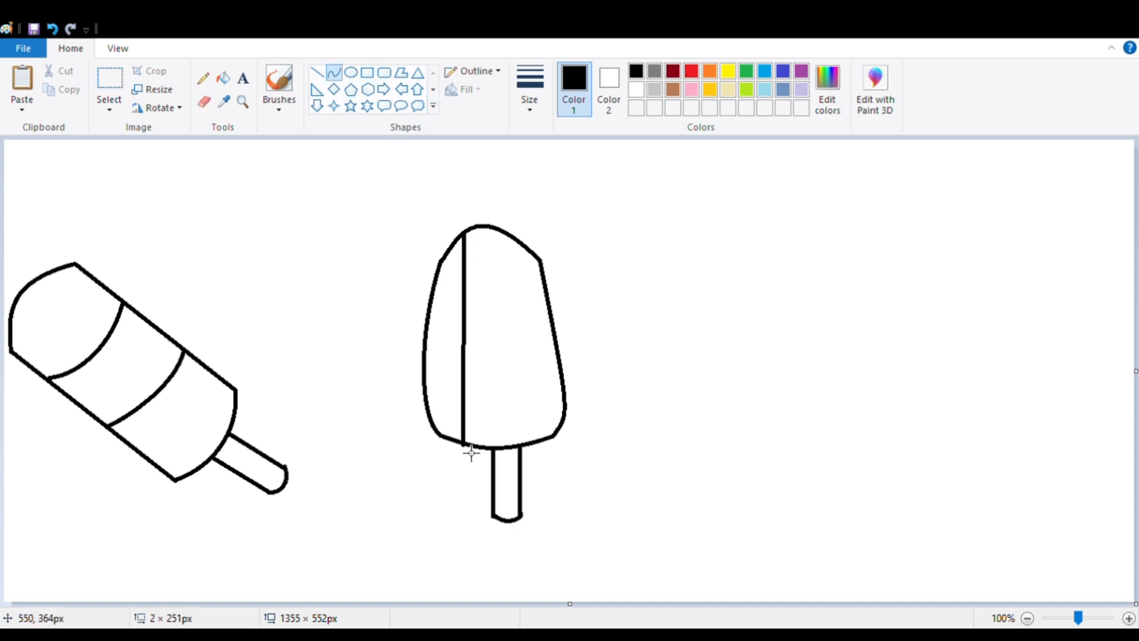
mouse_move(476, 355)
mouse_down()
mouse_move(458, 360)
mouse_move(468, 294)
mouse_move(460, 341)
mouse_up()
click(609, 323)
key(ctrl+z)
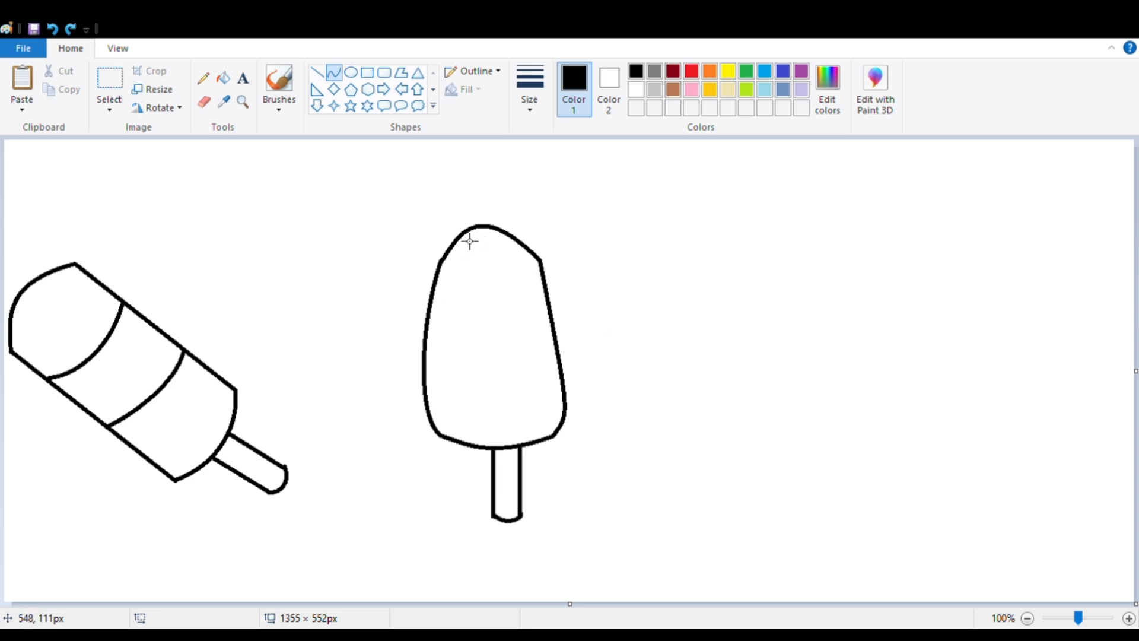
Step: Draw two outward-curved vertical lines inside the second popsicle, one near each side, from its top edge to its bottom edge
mouse_move(465, 236)
mouse_down()
mouse_move(466, 445)
mouse_move(468, 364)
mouse_move(453, 379)
mouse_move(448, 354)
mouse_up()
drag(468, 291, 449, 356)
click(611, 326)
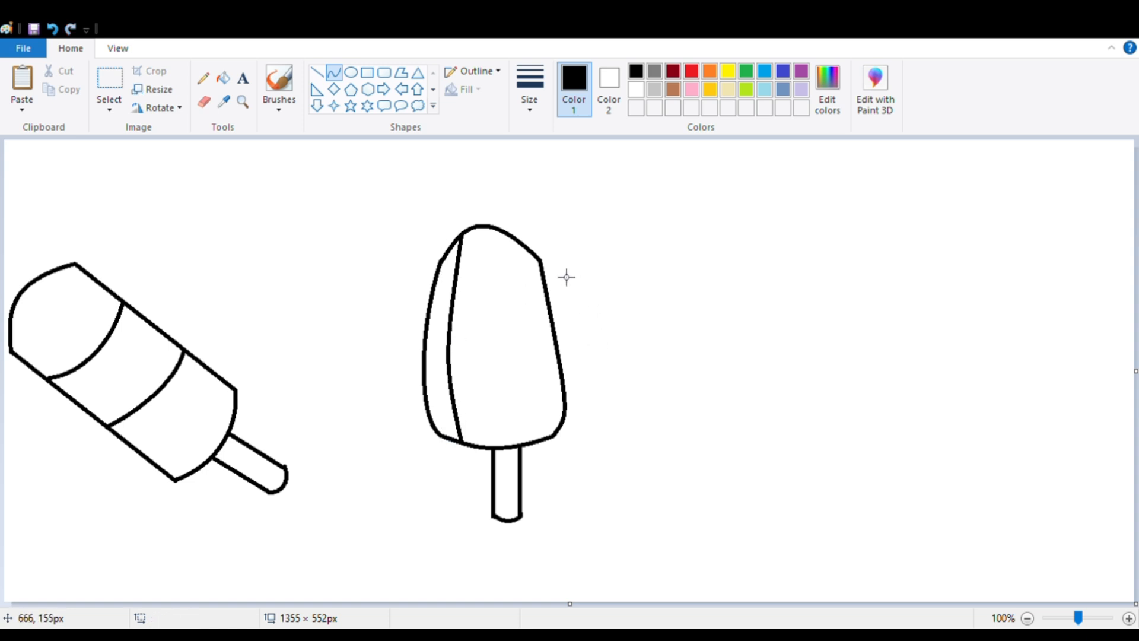
drag(513, 241, 538, 454)
drag(522, 372, 545, 388)
click(655, 349)
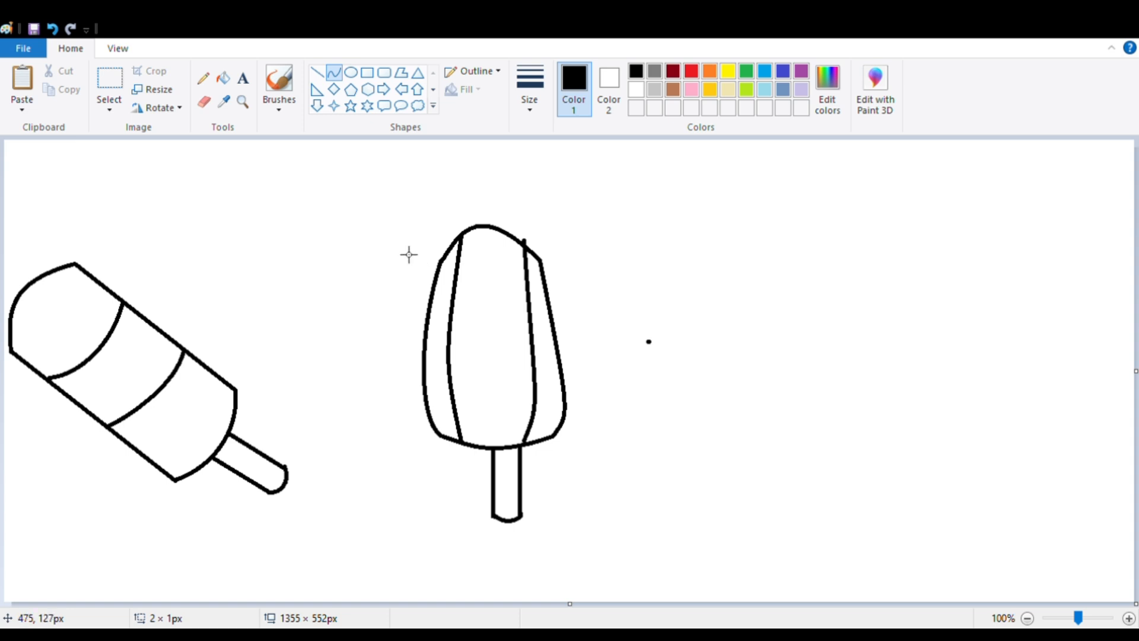
Step: Remove the stray dot and draw a slightly curved vertical line about 22 × 272 px down the second popsicle's middle, nudging it right
drag(495, 234, 502, 457)
key(ctrl+z)
drag(489, 350, 488, 351)
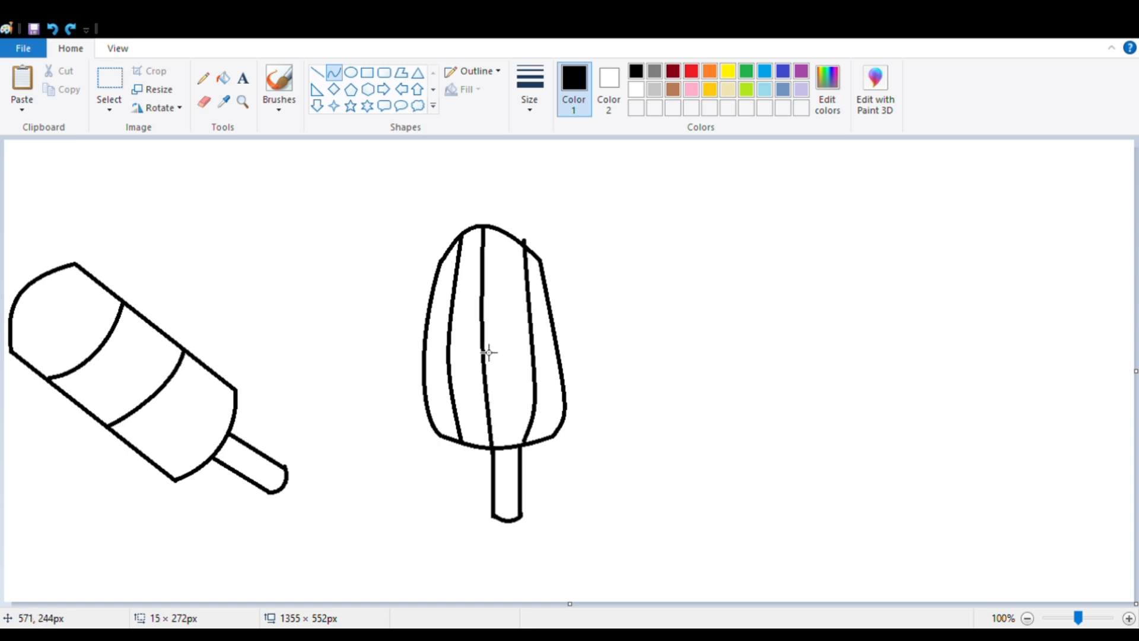
drag(490, 287, 483, 308)
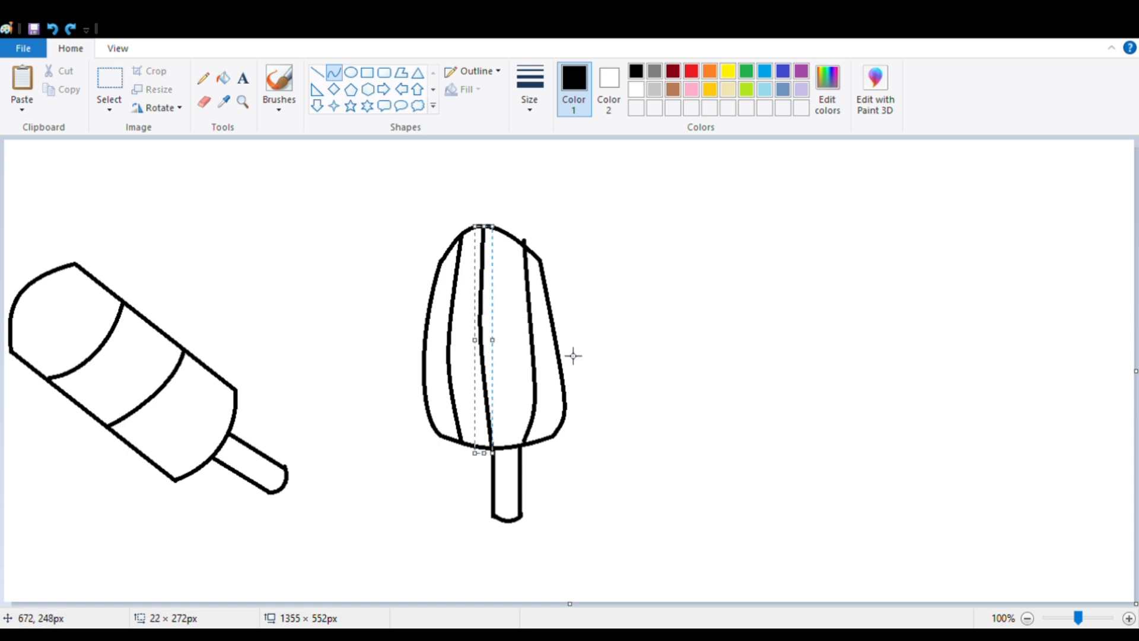
key(Right)
key(Right)
key(Right)
key(Right)
key(Right)
key(Right)
key(Right)
key(Right)
key(Right)
key(Right)
key(Right)
key(Right)
click(611, 309)
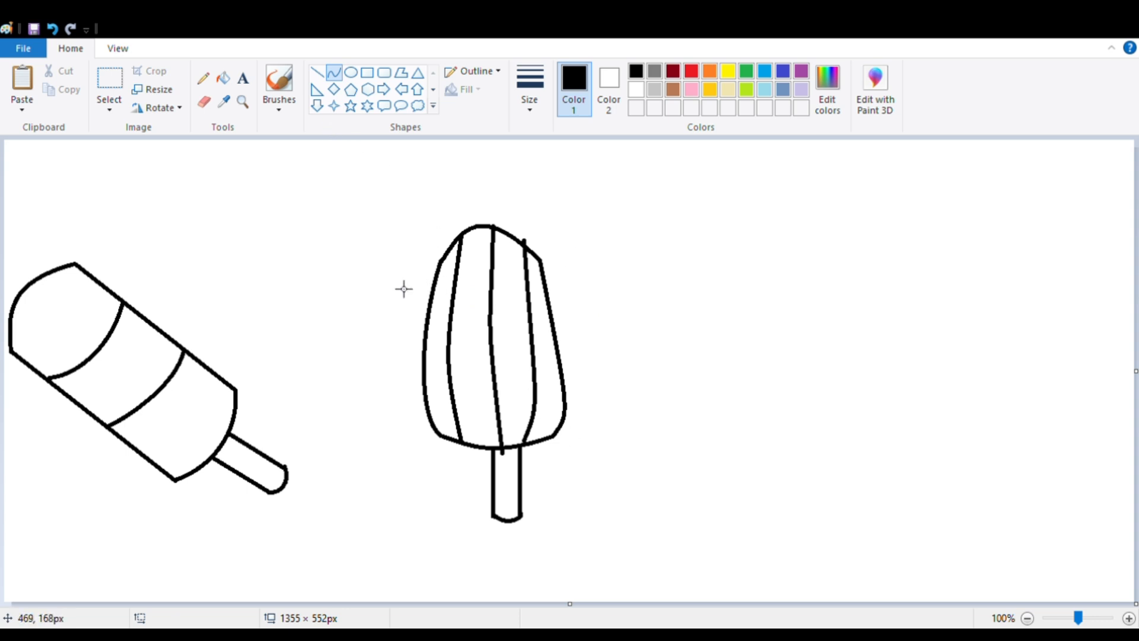
Step: Draw two sagging horizontal curves across the second popsicle to form a grid, and erase the line ends overshooting its outline
mouse_move(435, 313)
mouse_down()
mouse_move(563, 315)
mouse_move(473, 315)
mouse_move(512, 324)
mouse_up()
click(625, 314)
mouse_move(436, 378)
mouse_down()
mouse_move(569, 373)
mouse_move(509, 395)
mouse_move(484, 390)
mouse_move(523, 394)
mouse_up()
click(610, 379)
click(203, 101)
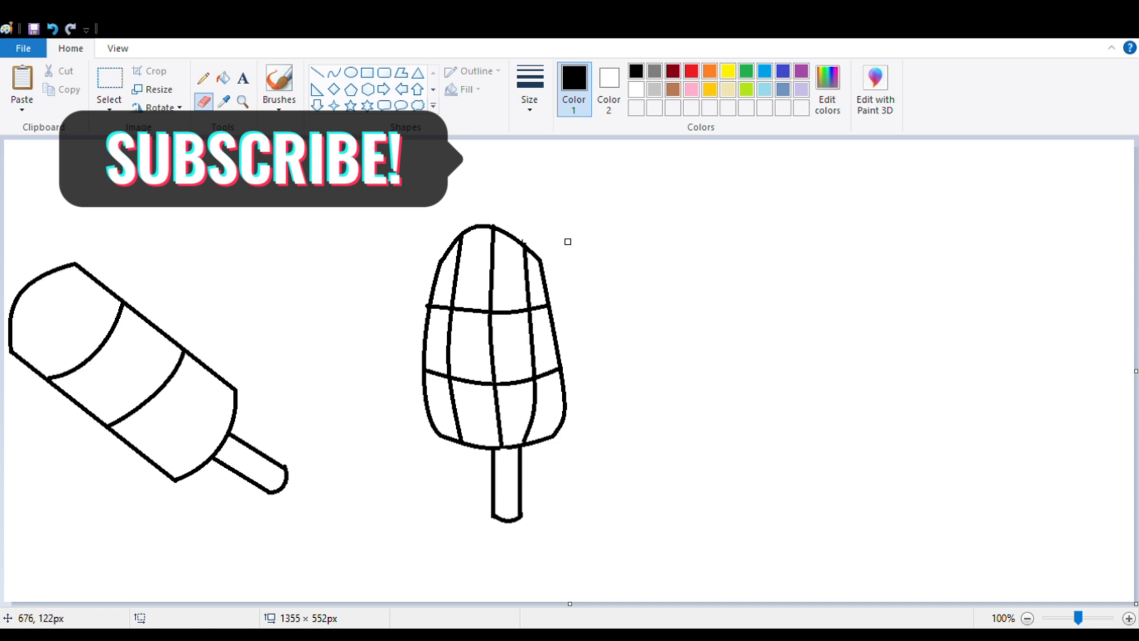
Step: Draw a sagging curve about 172 px wide on the empty right part of the canvas as a third popsicle's bottom edge
click(334, 73)
drag(693, 425, 719, 438)
mouse_move(717, 437)
mouse_down()
mouse_move(715, 448)
mouse_move(903, 427)
mouse_move(888, 425)
mouse_move(817, 428)
mouse_move(799, 441)
mouse_move(916, 441)
mouse_move(924, 428)
mouse_up()
key(ctrl+z)
key(ctrl+z)
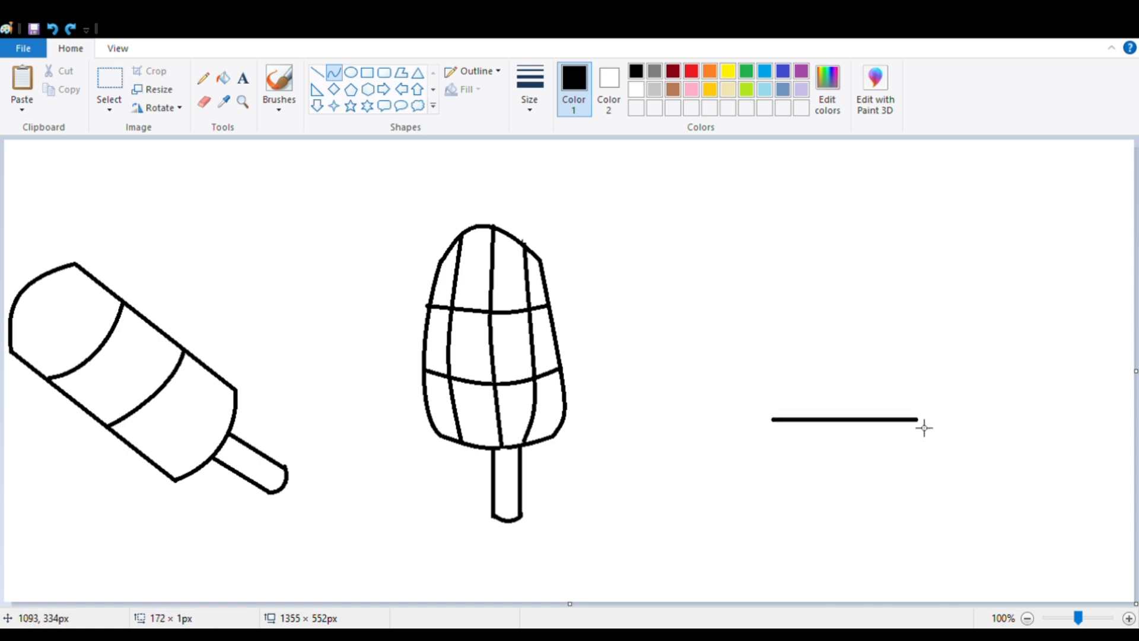
drag(825, 428, 867, 455)
Step: Draw two straight vertical sides about 258 px tall, rising from both ends of the third popsicle's bottom curve
click(317, 72)
mouse_move(745, 198)
mouse_down()
mouse_move(745, 357)
mouse_move(765, 419)
mouse_up()
drag(758, 361, 787, 363)
click(943, 302)
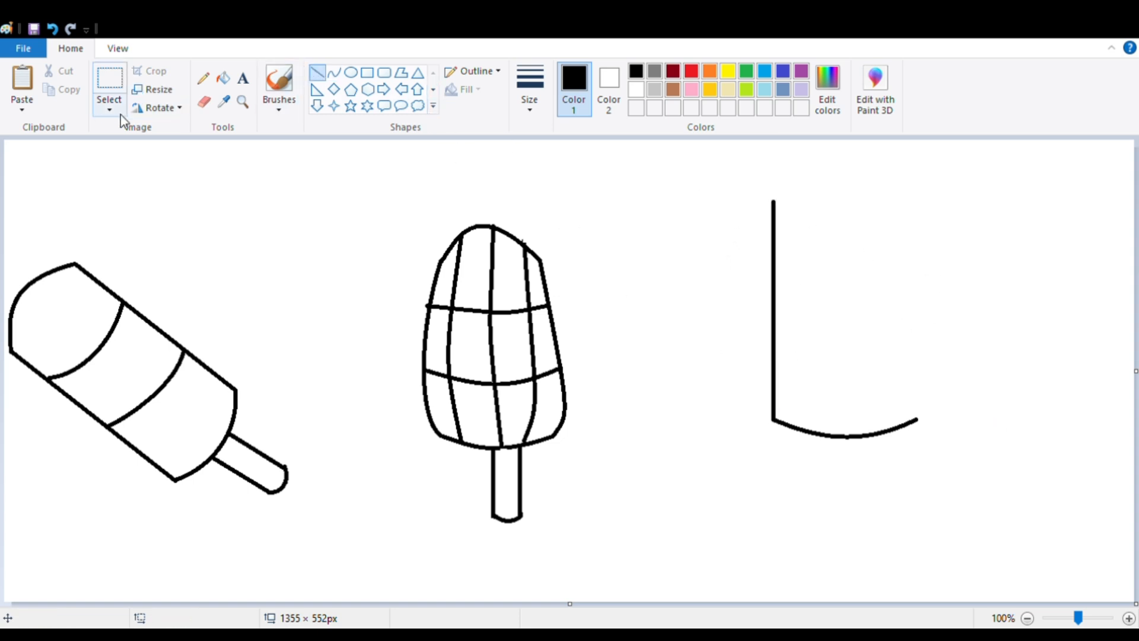
mouse_move(927, 201)
mouse_down()
mouse_move(941, 275)
mouse_move(928, 417)
mouse_up()
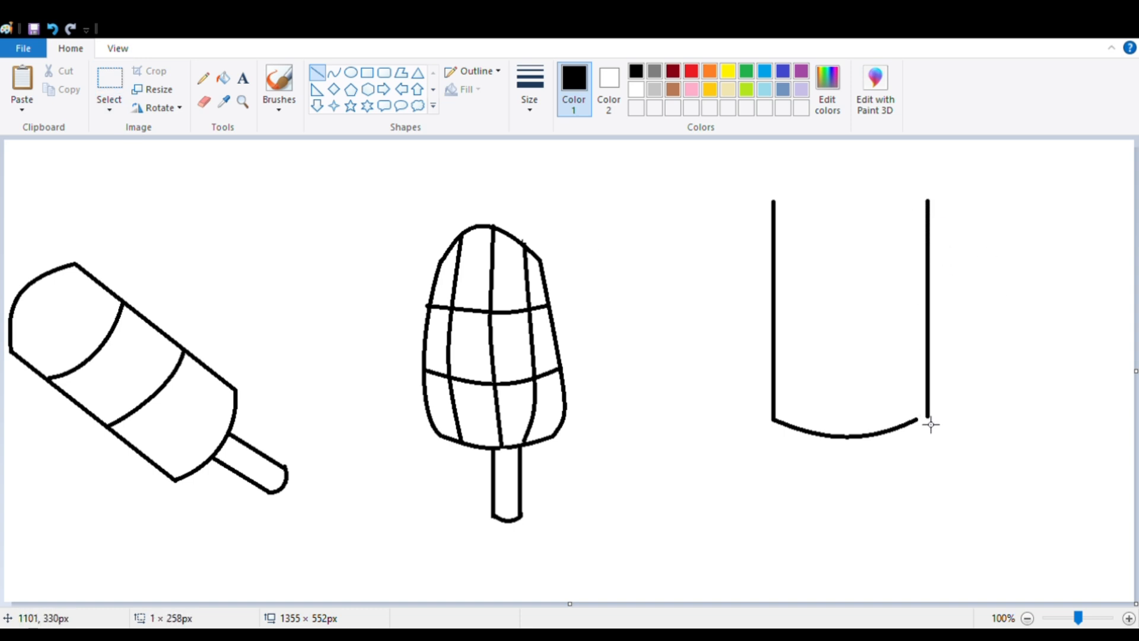
drag(940, 374, 931, 374)
click(1023, 364)
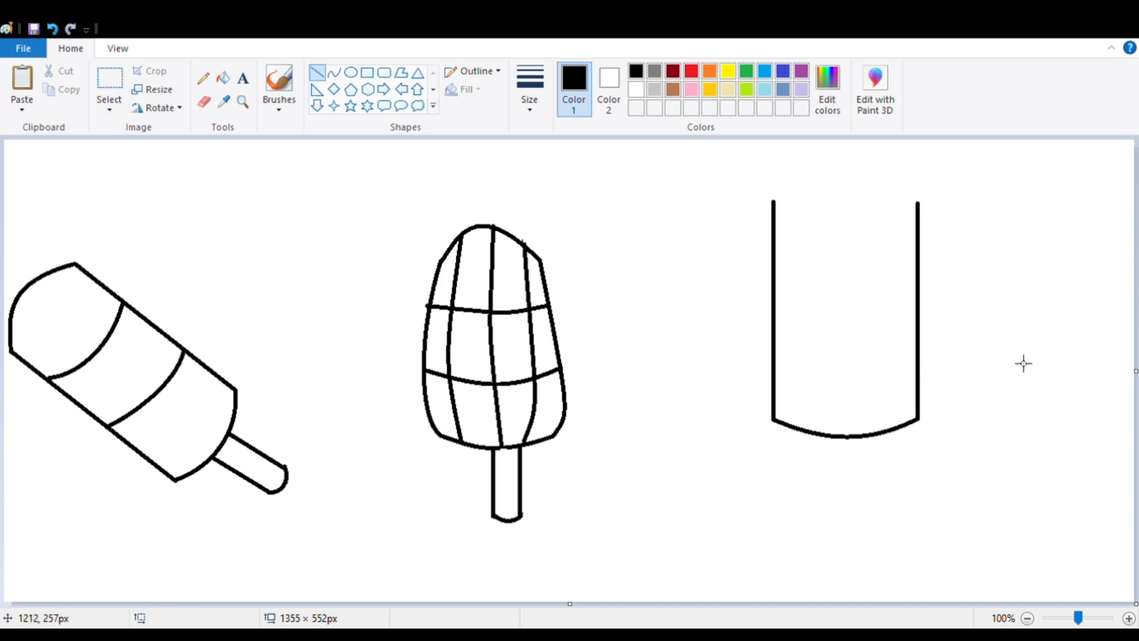
click(334, 73)
drag(773, 202, 920, 199)
drag(834, 208, 842, 172)
key(ctrl+z)
Step: Close the top of the third popsicle's body with an upward-arched curve joining both vertical sides
drag(779, 209, 921, 205)
drag(808, 210, 846, 194)
click(988, 222)
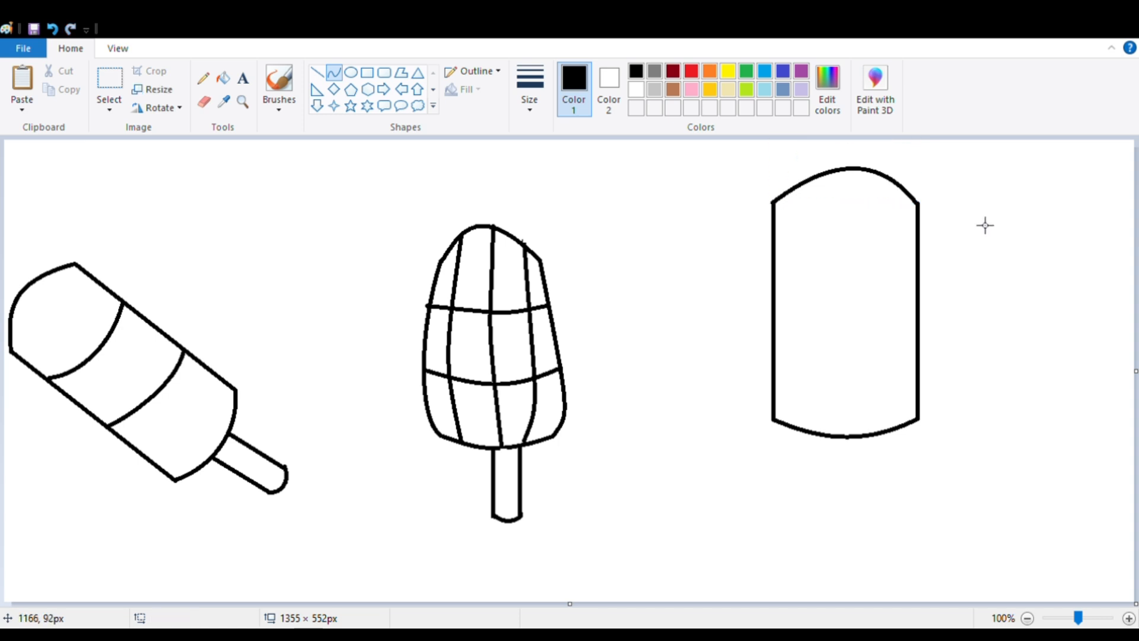
Step: Draw the third popsicle's stick with two short vertical lines below its body, closed by a rounded curve at the lower end
click(317, 71)
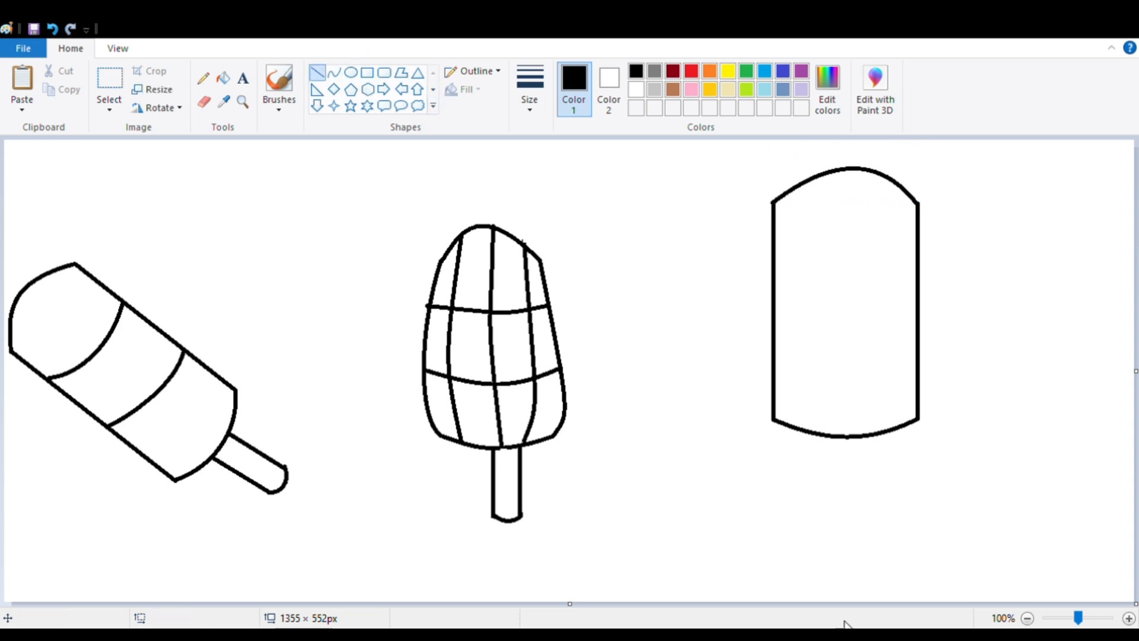
drag(838, 448, 838, 510)
drag(866, 445, 864, 509)
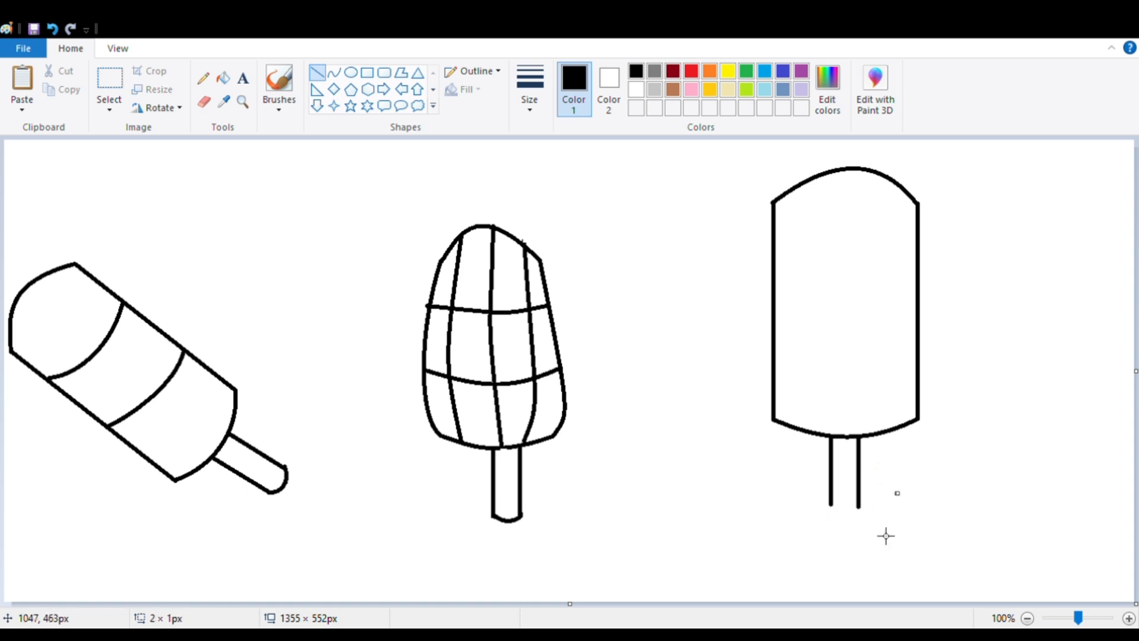
click(335, 72)
mouse_move(829, 507)
mouse_down()
mouse_move(868, 516)
mouse_move(845, 519)
mouse_move(853, 522)
mouse_move(865, 505)
mouse_up()
click(203, 102)
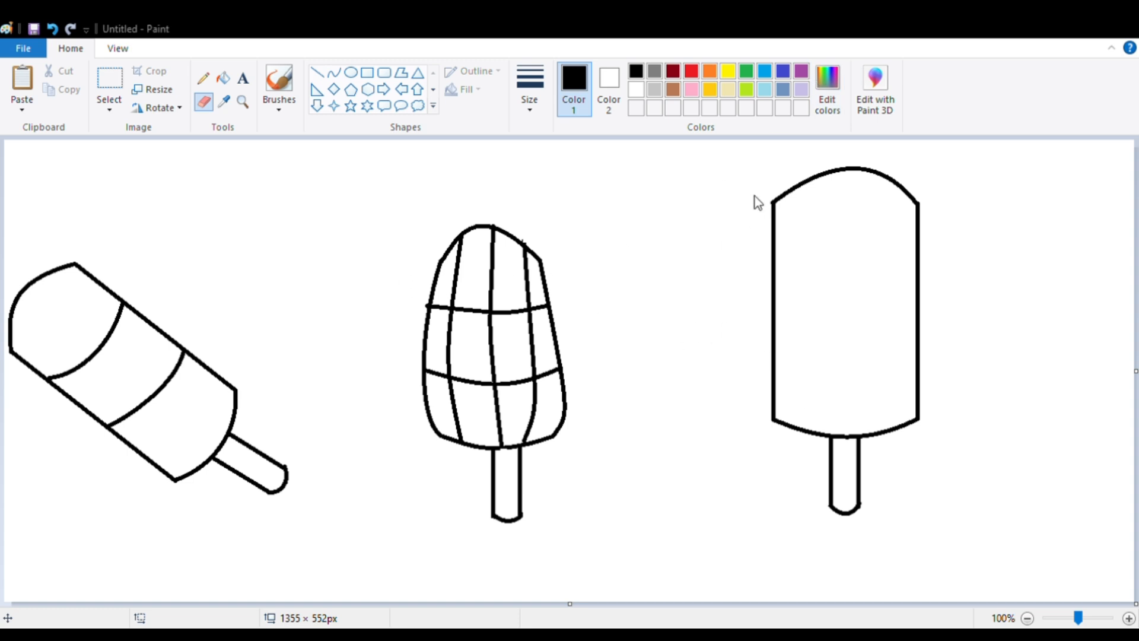
Step: Fill the sticks of all three popsicles with dark brown
click(673, 89)
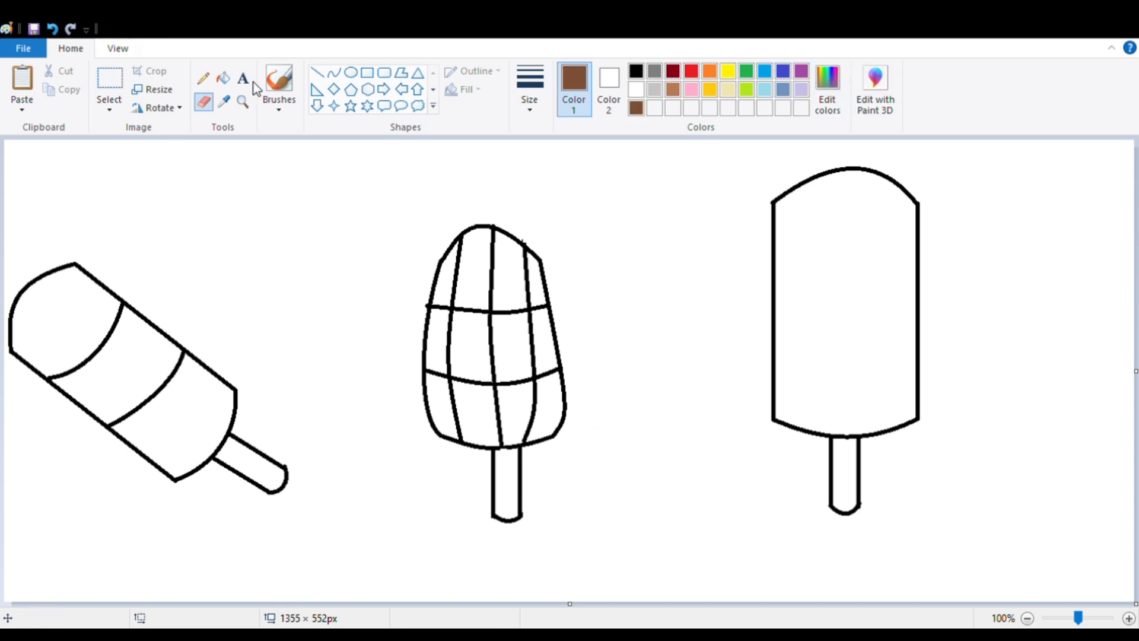
click(224, 78)
click(847, 484)
click(504, 484)
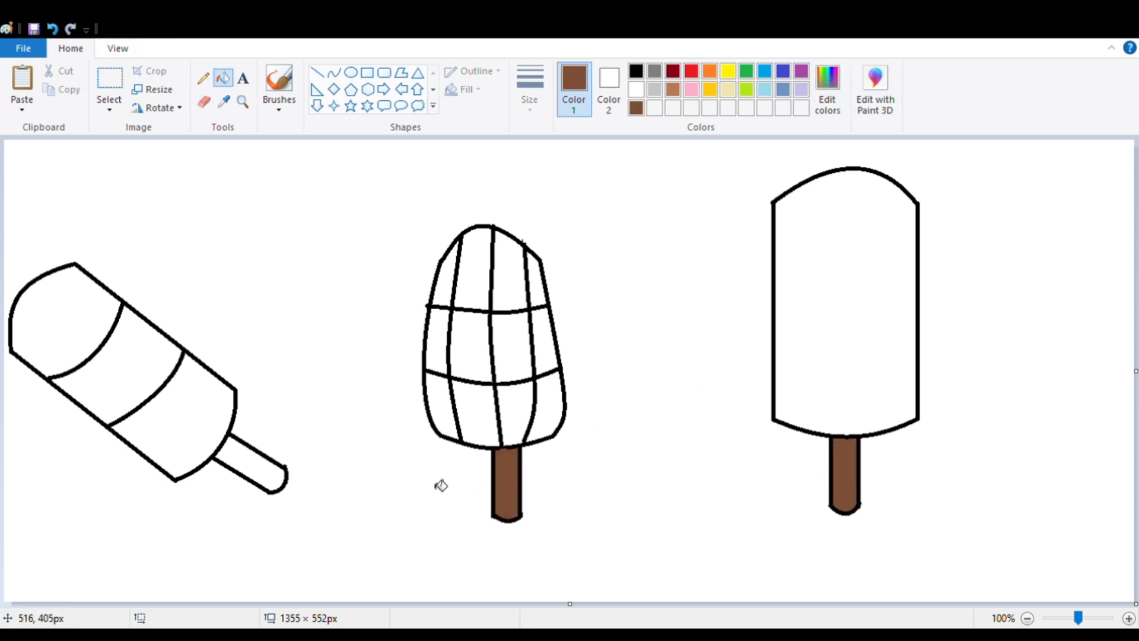
click(252, 461)
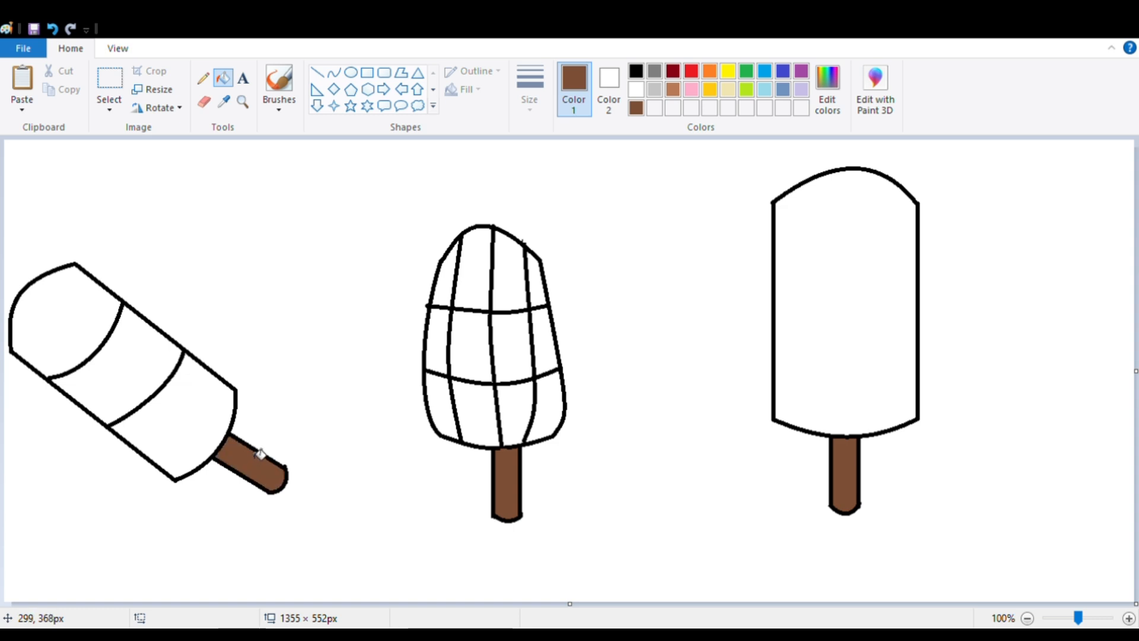
Step: Fill the two end sections of the first popsicle with bright blue, leaving its middle band white
click(769, 72)
click(76, 287)
click(167, 426)
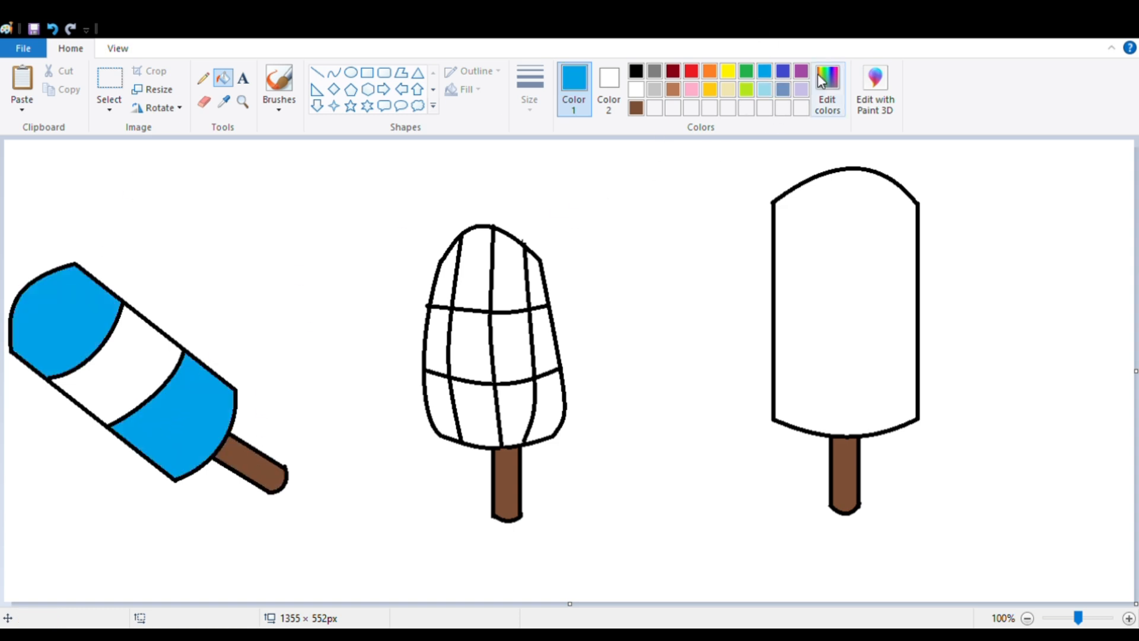
Step: Try a light pink fill on the first popsicle's middle band, and undo it
click(691, 89)
click(101, 398)
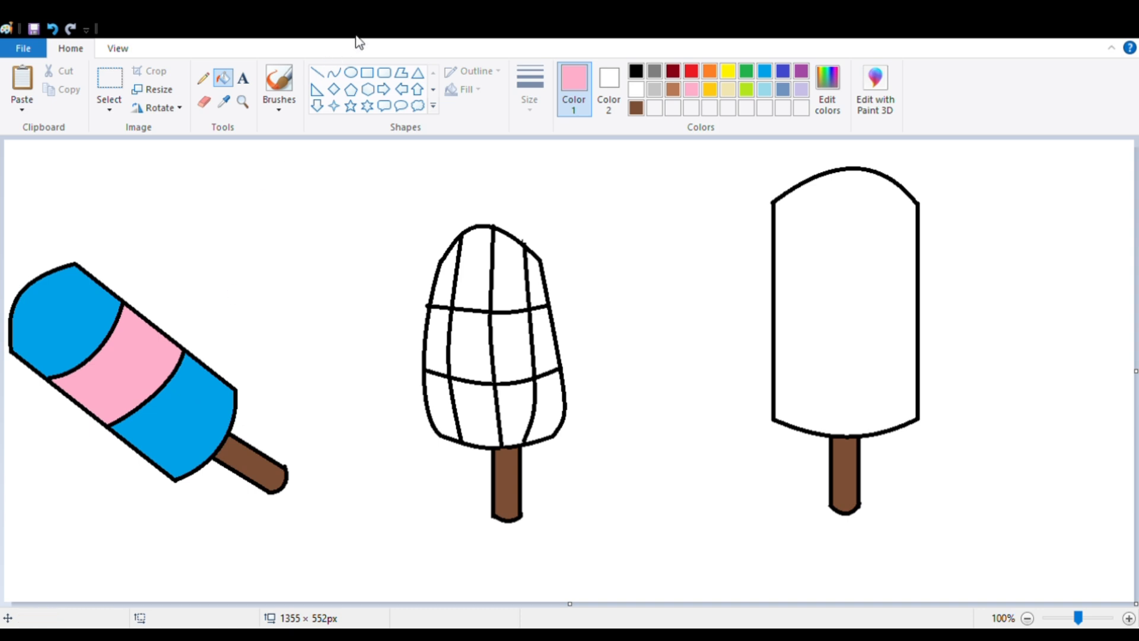
click(636, 108)
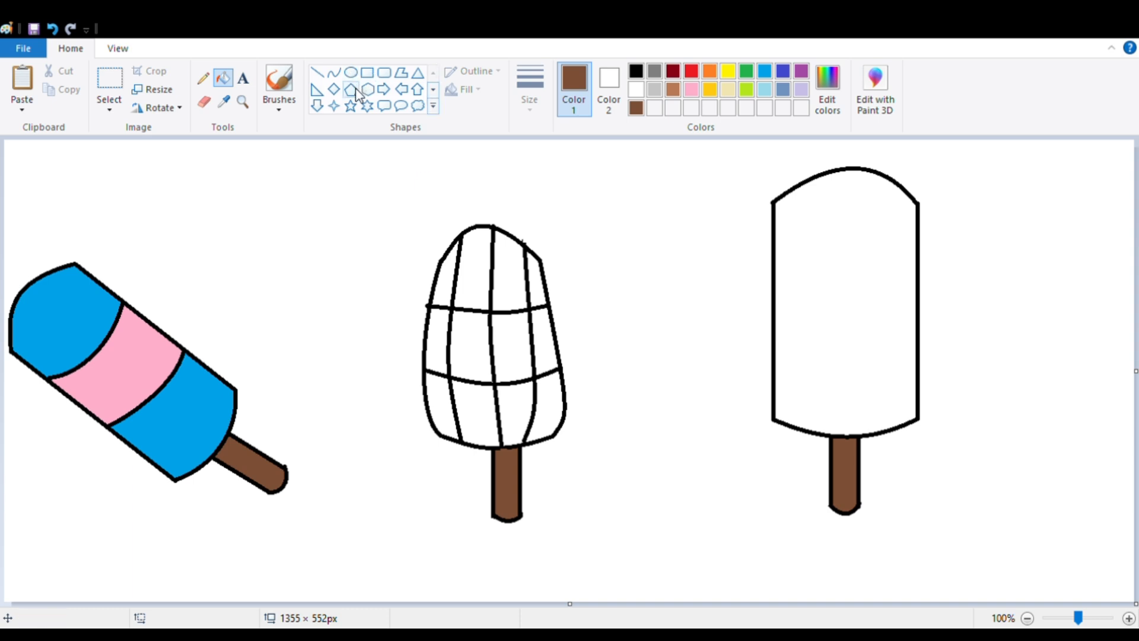
key(ctrl+z)
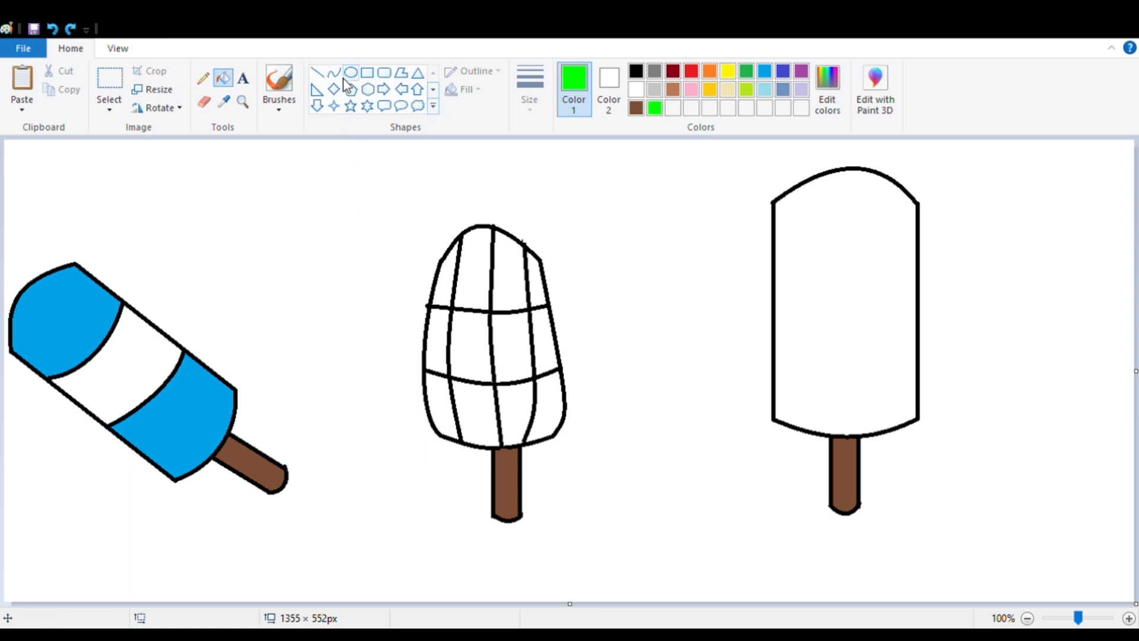
Step: Scatter ten small bright green ovals across the white middle band of the first popsicle
click(347, 74)
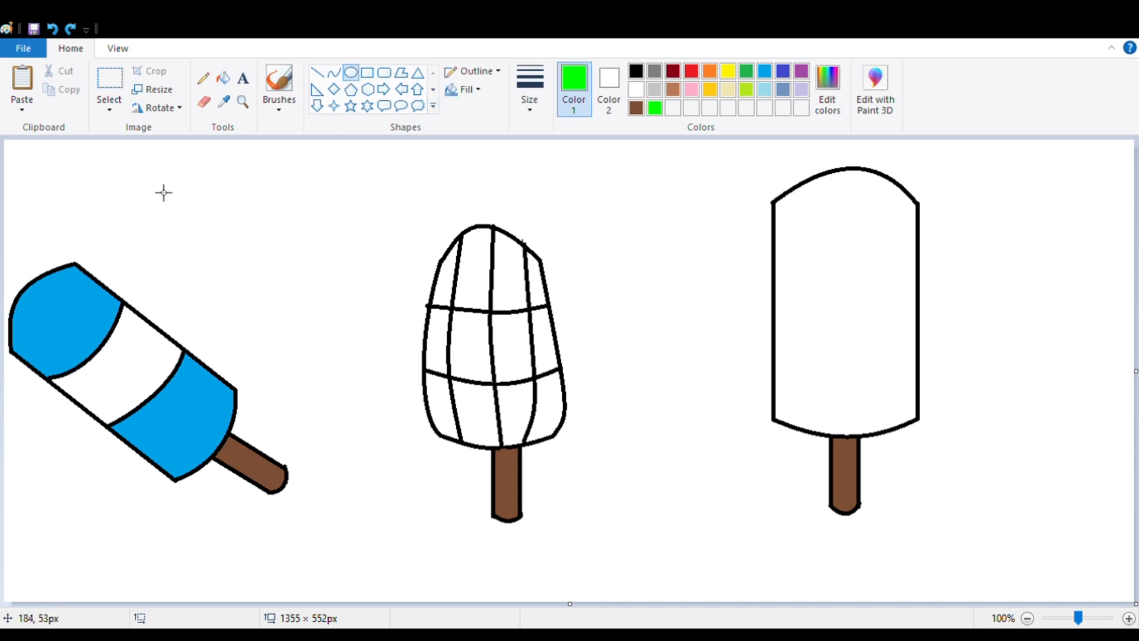
mouse_move(129, 323)
mouse_down()
mouse_move(137, 331)
mouse_move(112, 350)
mouse_move(138, 358)
mouse_move(102, 385)
mouse_move(153, 357)
mouse_move(132, 401)
mouse_move(108, 404)
mouse_move(126, 400)
mouse_up()
key(ctrl+z)
key(ctrl+z)
drag(161, 354, 166, 364)
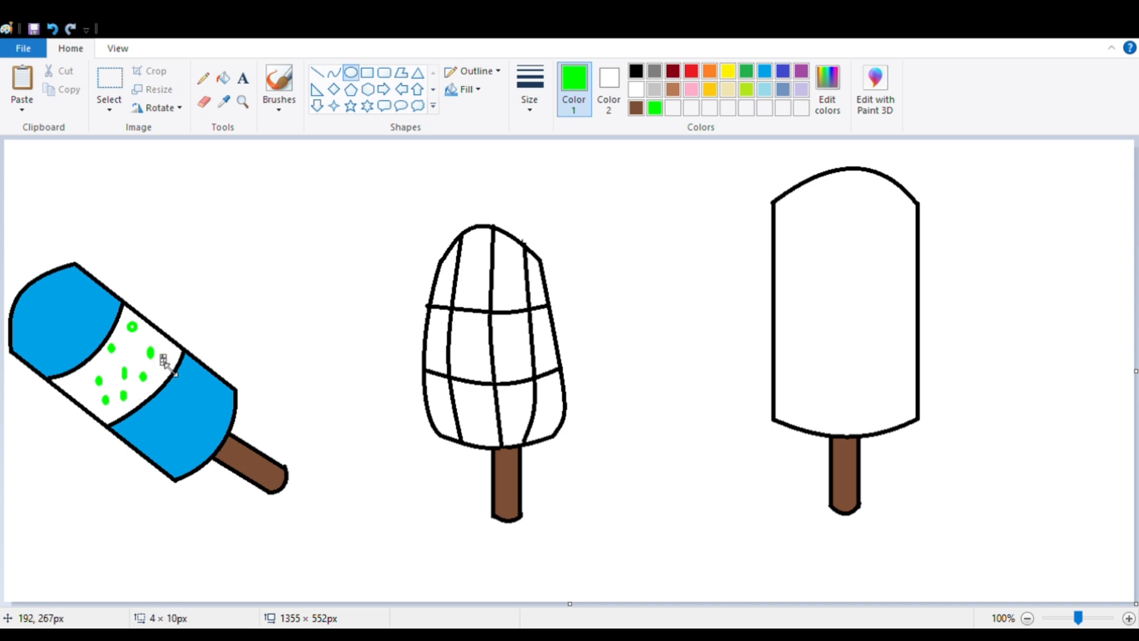
click(128, 368)
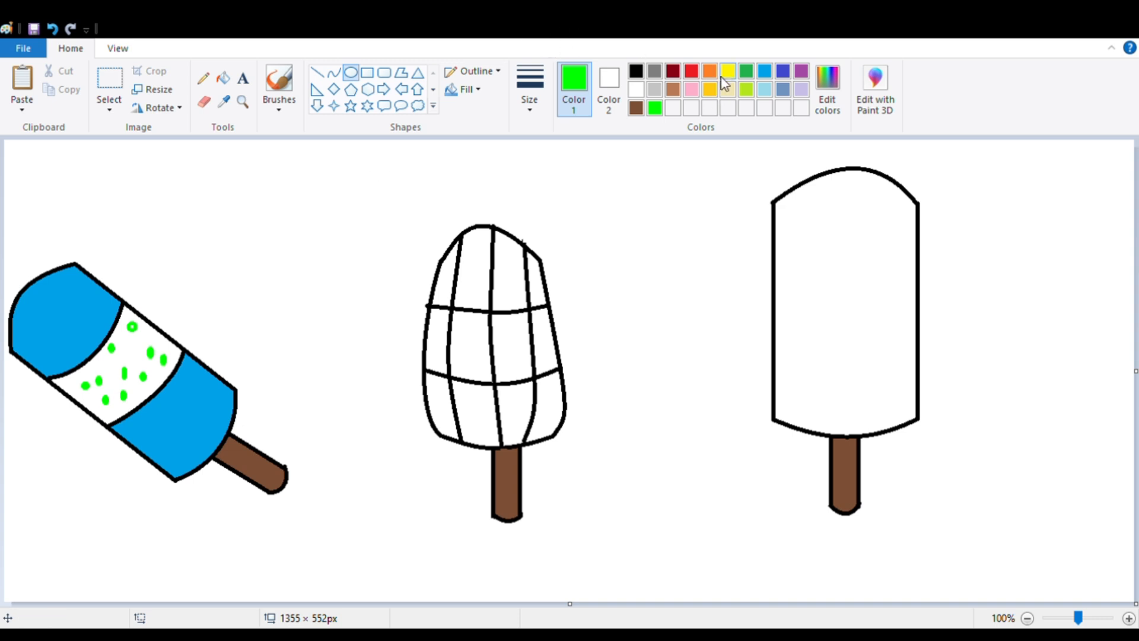
Step: Fill the background of the first popsicle's middle band with light pink around the green ovals
click(691, 90)
click(223, 78)
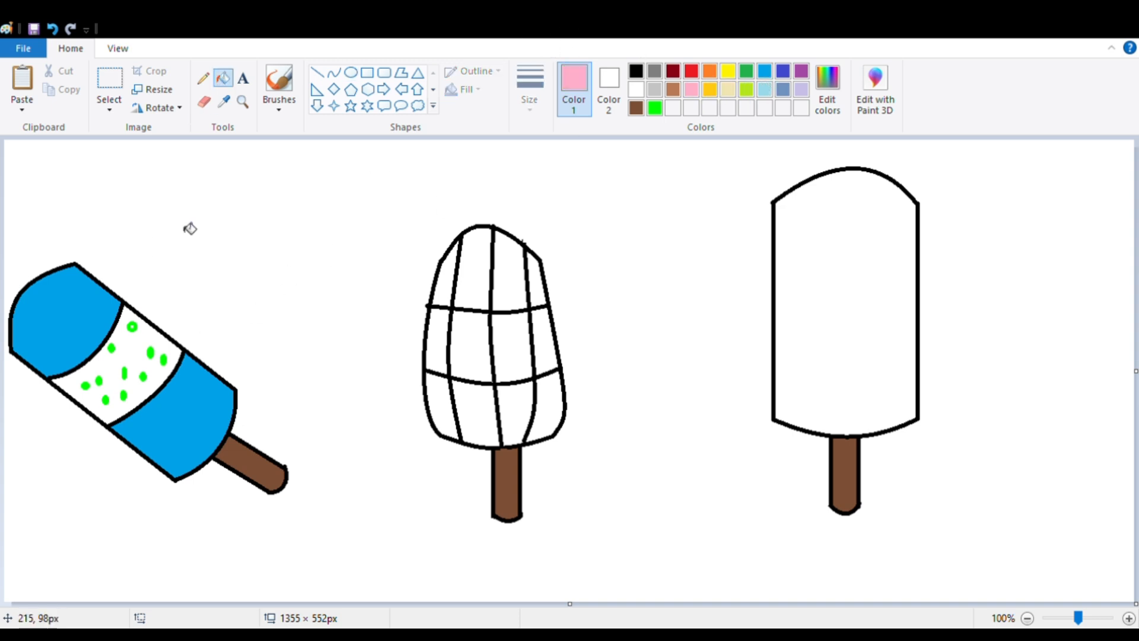
click(140, 346)
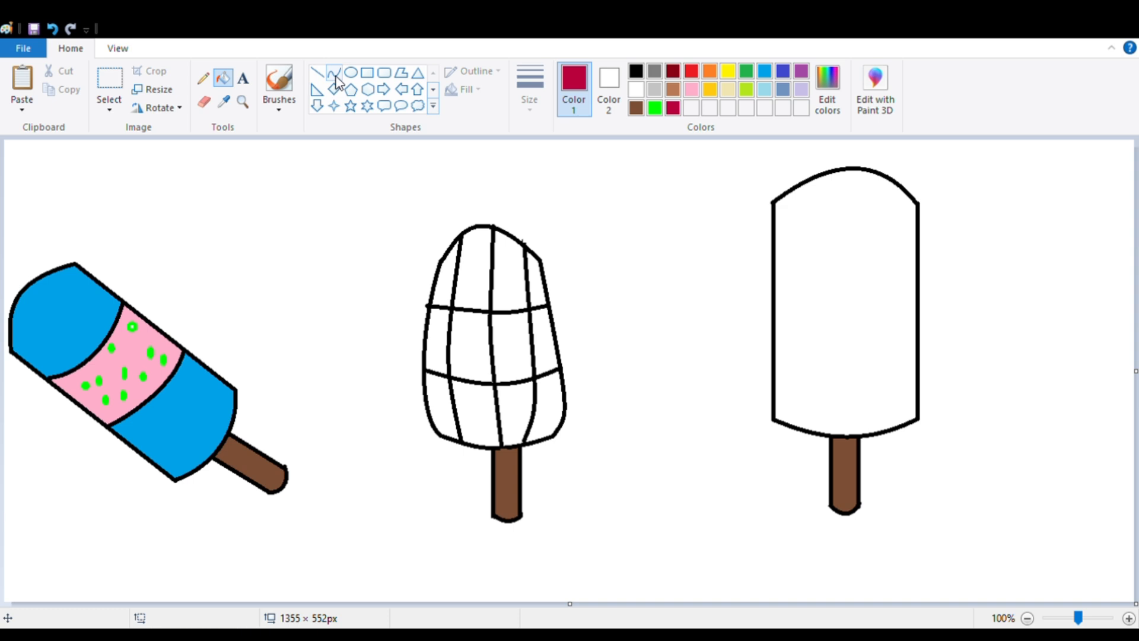
Step: Draw a straight black horizontal line joining the lower corners of the third popsicle's body, above its curved bottom edge
click(316, 72)
mouse_move(774, 418)
mouse_down()
mouse_move(928, 418)
mouse_move(918, 417)
mouse_up()
key(ctrl+z)
click(636, 71)
click(950, 403)
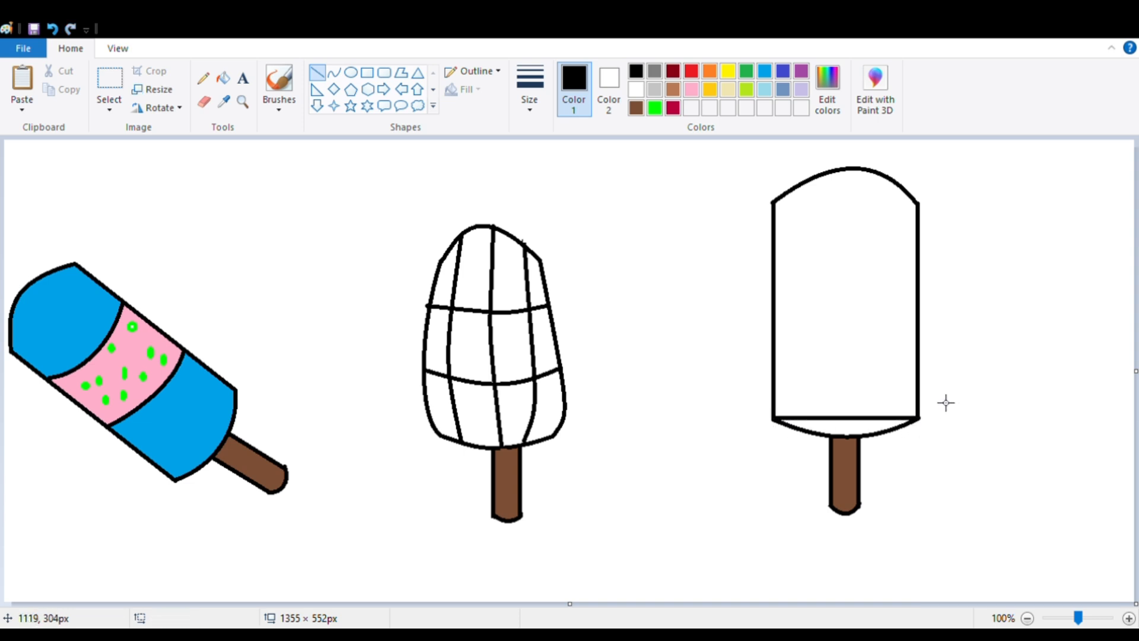
Step: Draw two more horizontal black lines across the third popsicle's body, nudging the lower one down to divide the body into bands
drag(774, 276, 917, 275)
click(792, 341)
drag(776, 333, 919, 331)
key(Down)
key(Down)
key(Down)
key(Down)
key(Down)
key(Down)
key(Down)
key(Down)
key(Down)
key(Down)
key(Down)
key(Down)
key(Down)
key(Down)
key(Down)
key(Down)
key(Down)
key(Down)
click(990, 323)
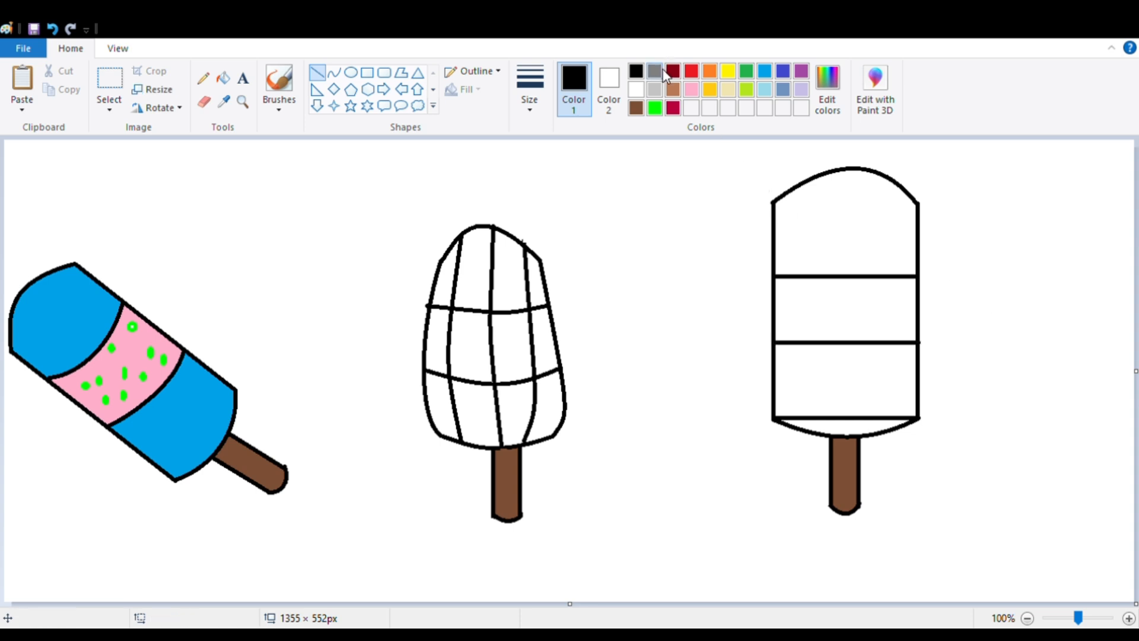
Step: Scatter ten small black ovals of varied shape across the third popsicle's middle band
click(636, 107)
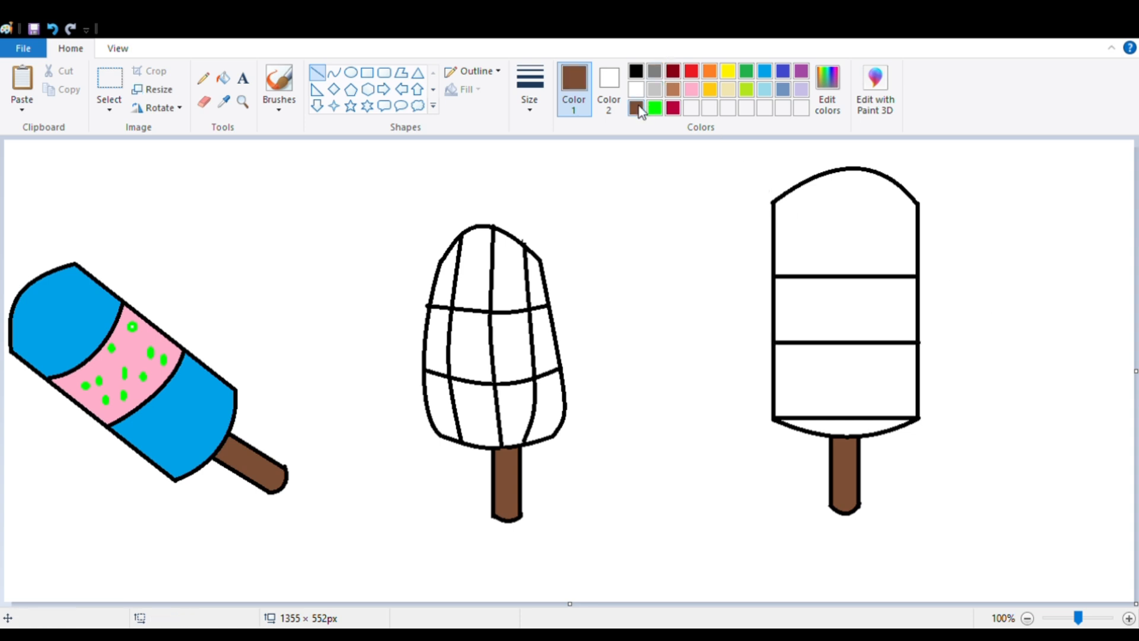
click(225, 79)
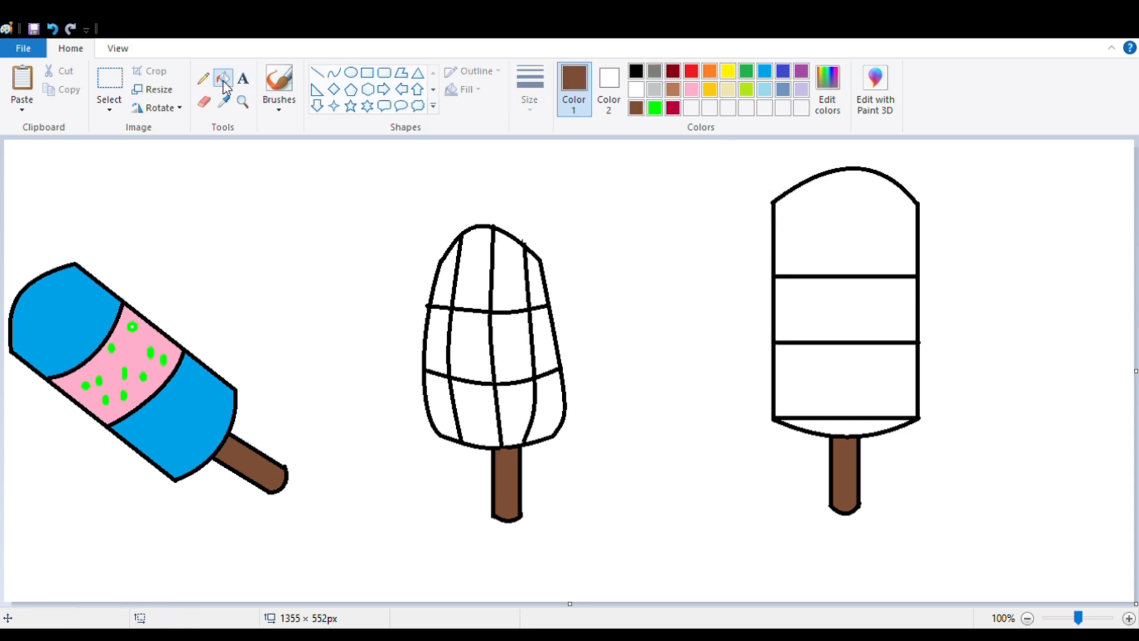
click(636, 71)
click(352, 72)
mouse_move(790, 287)
mouse_down()
mouse_move(826, 292)
mouse_move(803, 319)
mouse_move(839, 325)
mouse_move(866, 298)
mouse_move(883, 323)
mouse_move(899, 298)
mouse_move(902, 324)
mouse_up()
click(1048, 322)
click(928, 318)
click(939, 322)
mouse_move(807, 324)
mouse_down()
mouse_move(817, 331)
mouse_move(845, 310)
mouse_up()
click(878, 331)
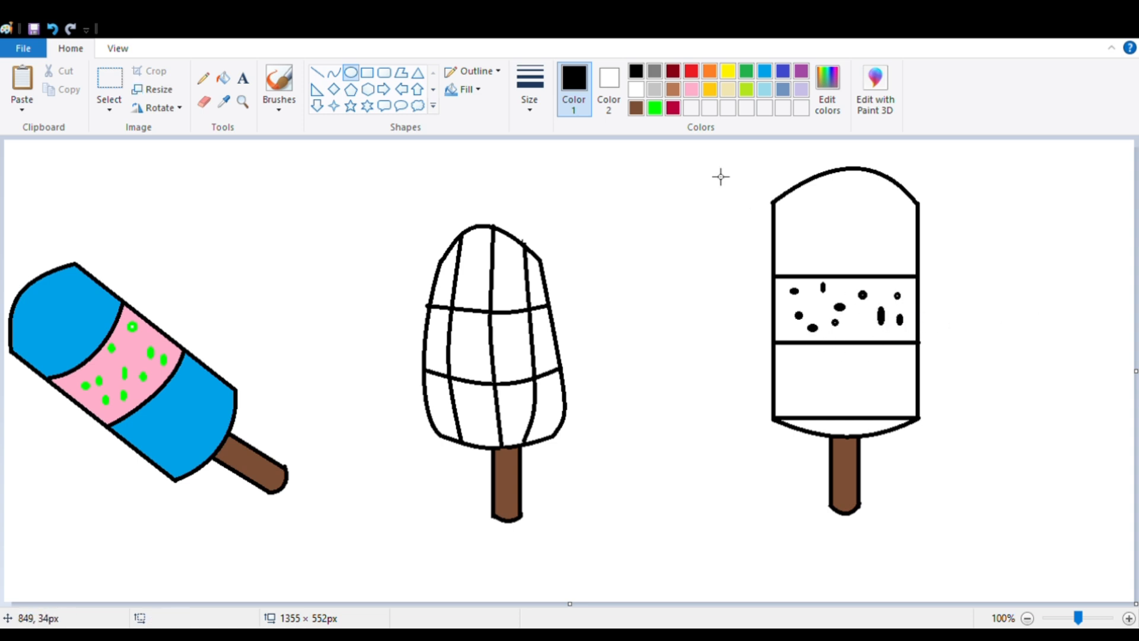
Step: Fill the background of the third popsicle's middle band with dark brown around the black ovals
click(636, 107)
click(223, 78)
click(856, 323)
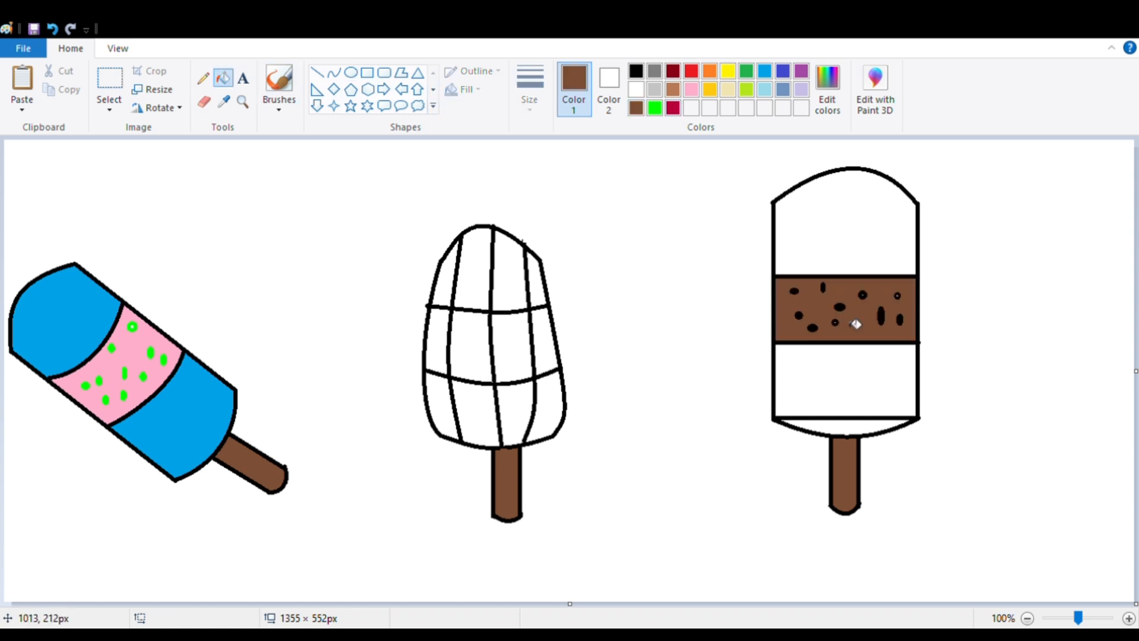
Step: Fill the third popsicle's sections above and below the brown band with crimson, and the curved bottom strip with blue-gray
click(673, 107)
click(840, 224)
click(863, 386)
click(783, 89)
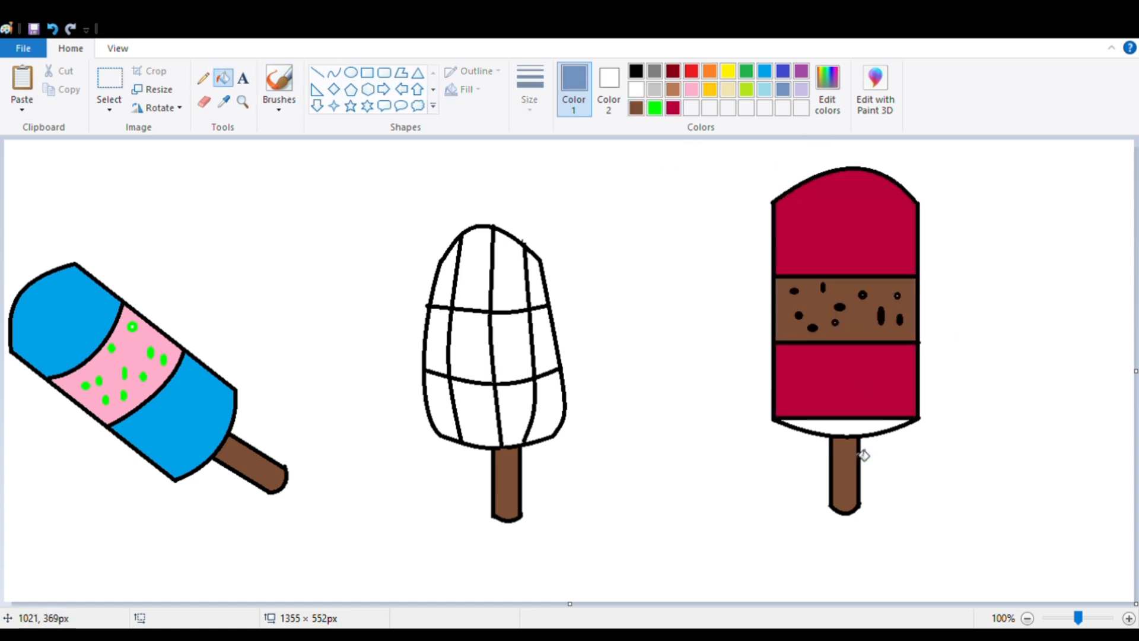
click(894, 431)
Step: Fill the second popsicle's top-row first, bottom-row first and middle-row last grid cells with bright green
click(655, 108)
click(449, 285)
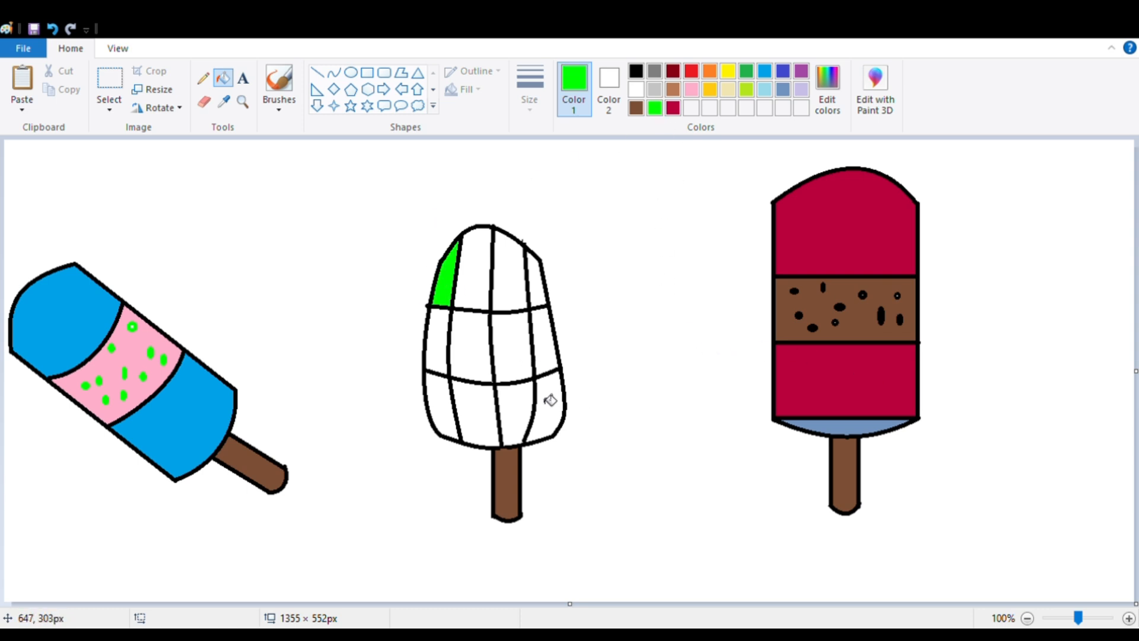
click(435, 401)
click(552, 345)
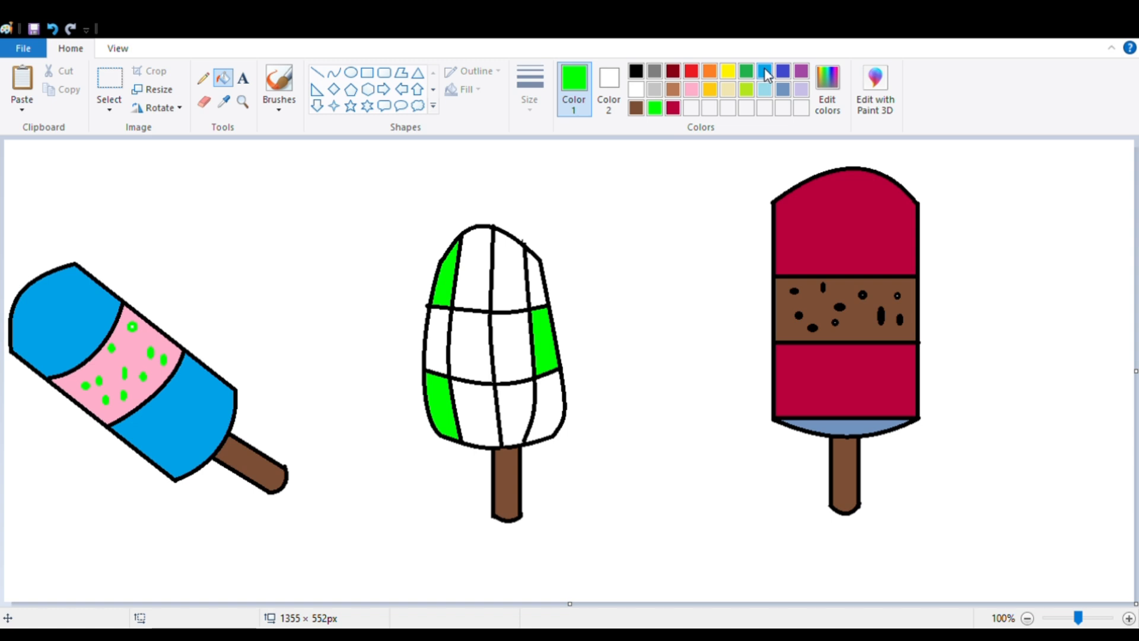
Step: Fill the third cell of the second popsicle's top row and the second cell of its bottom row with indigo
click(783, 71)
click(516, 294)
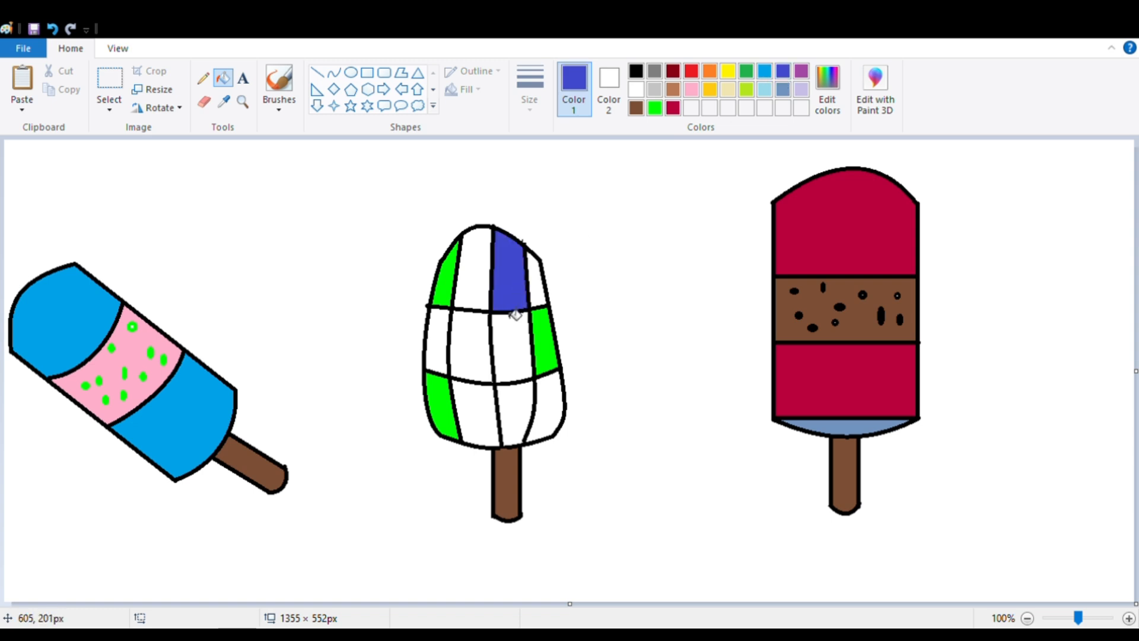
click(469, 409)
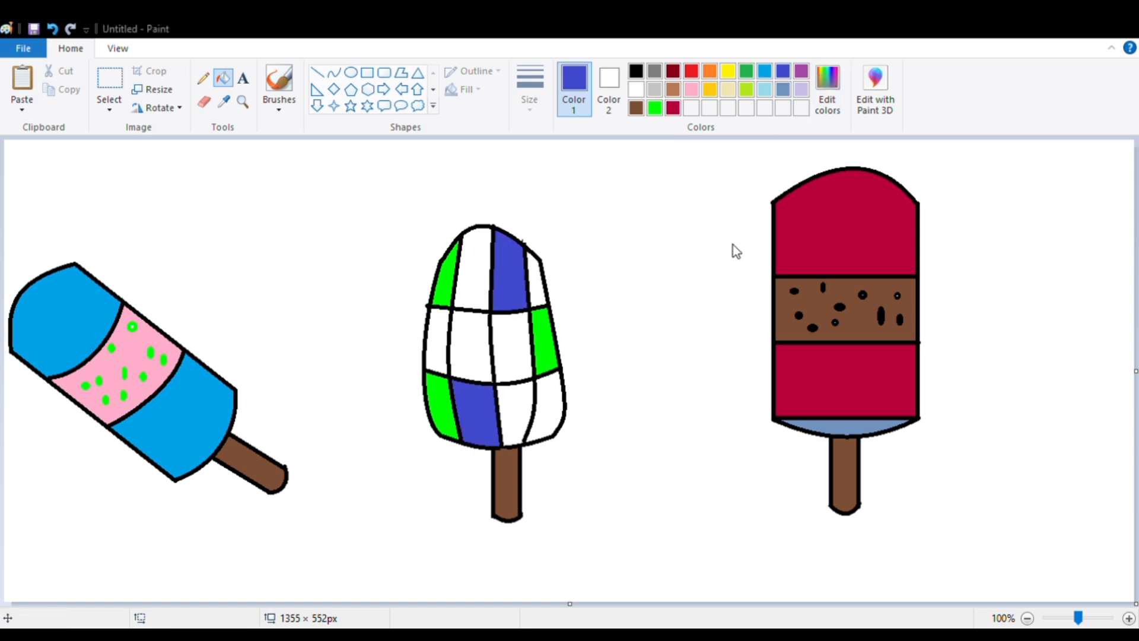
Step: Fill the second popsicle's top-row second, middle-row first and bottom-row last cells with purple, undoing a misplaced fill
click(801, 71)
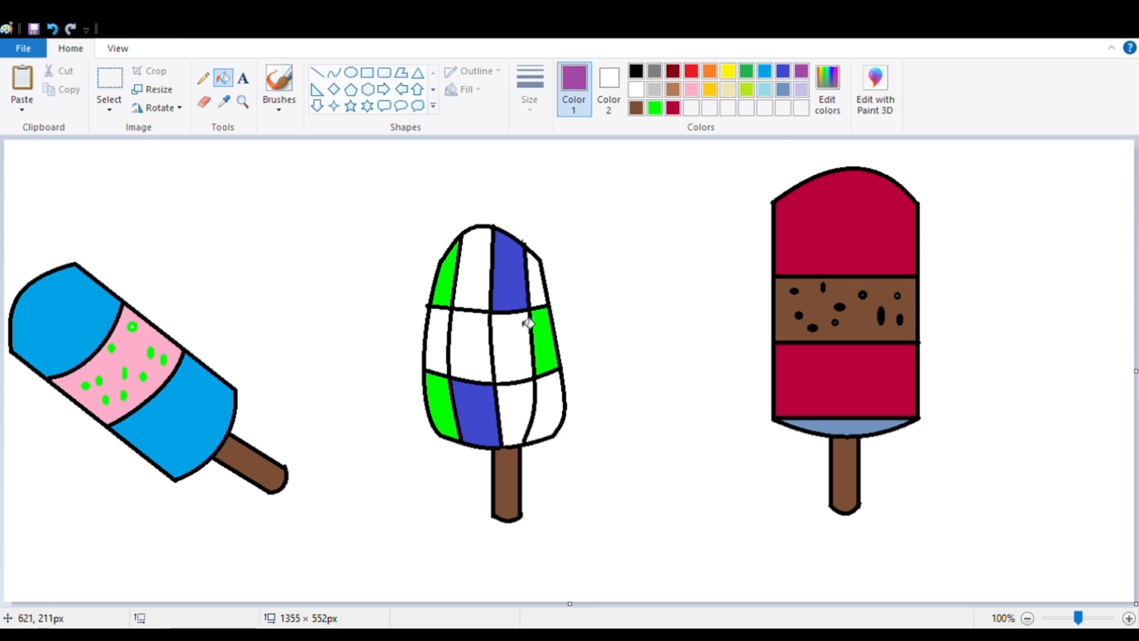
click(458, 290)
key(ctrl+z)
click(486, 275)
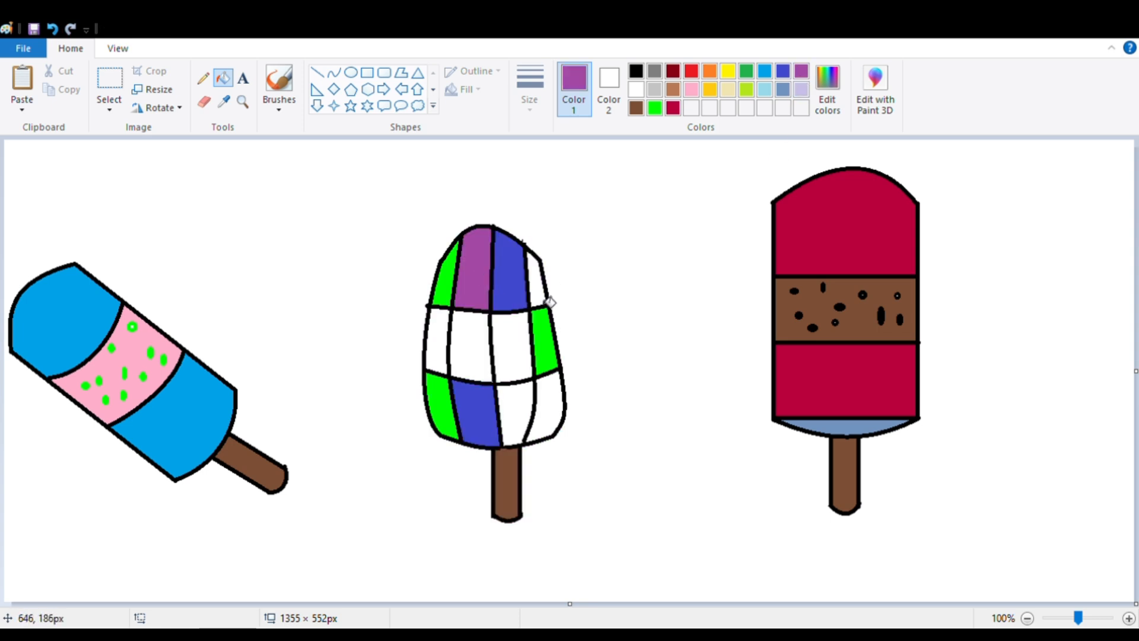
click(437, 351)
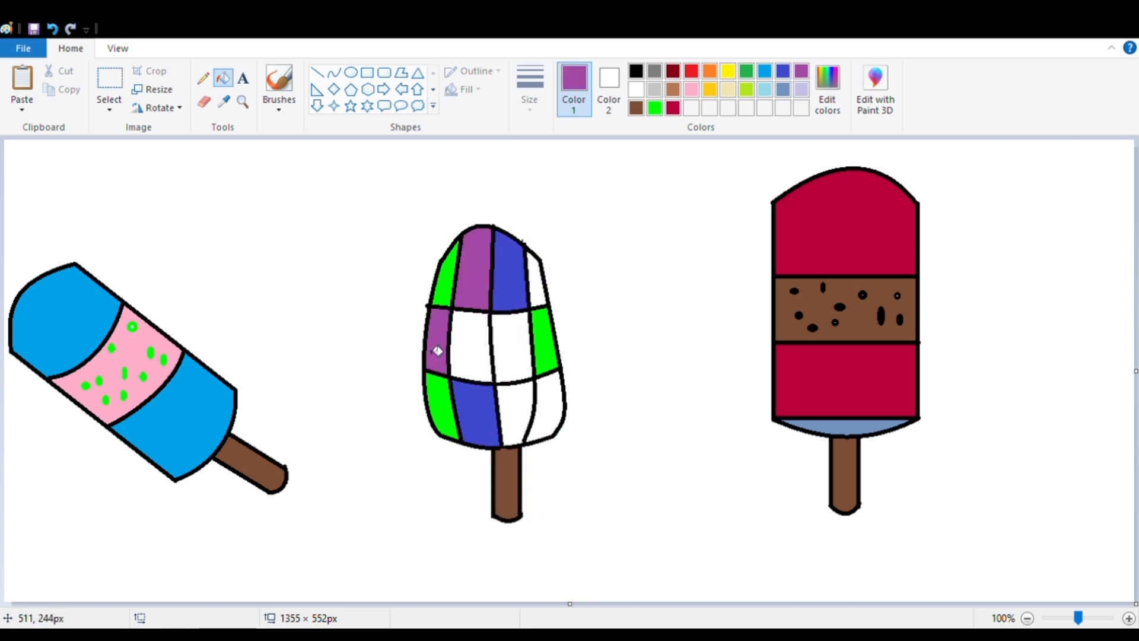
click(552, 425)
Step: Fill the second popsicle's middle-row second, bottom-row third and top-row third and last cells with light turquoise
click(764, 89)
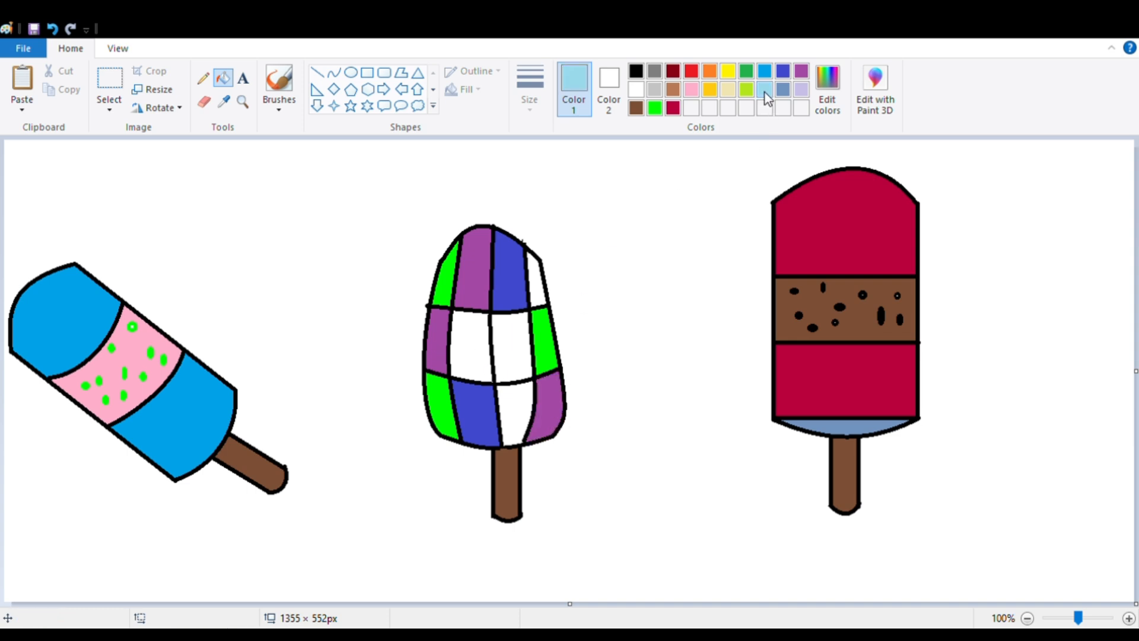
click(485, 363)
click(517, 407)
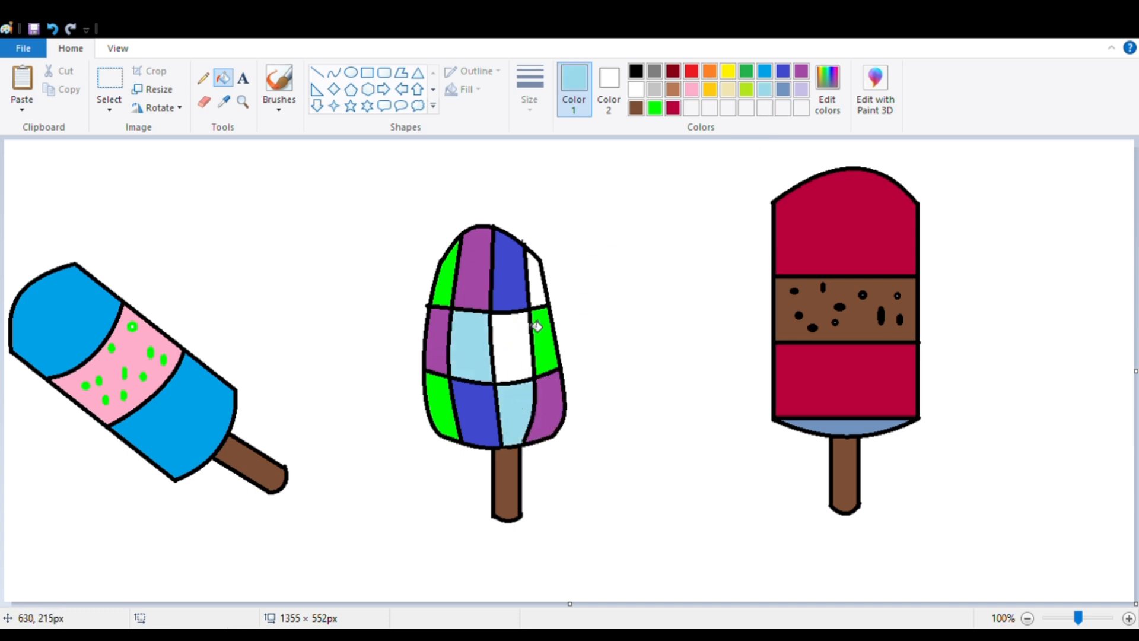
click(541, 293)
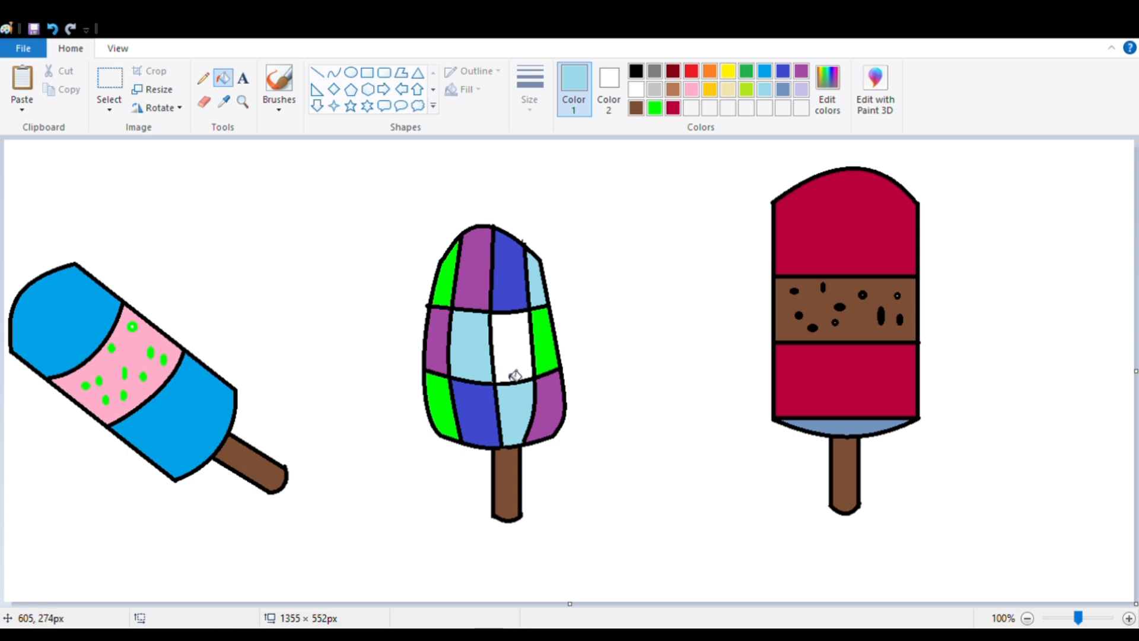
click(518, 268)
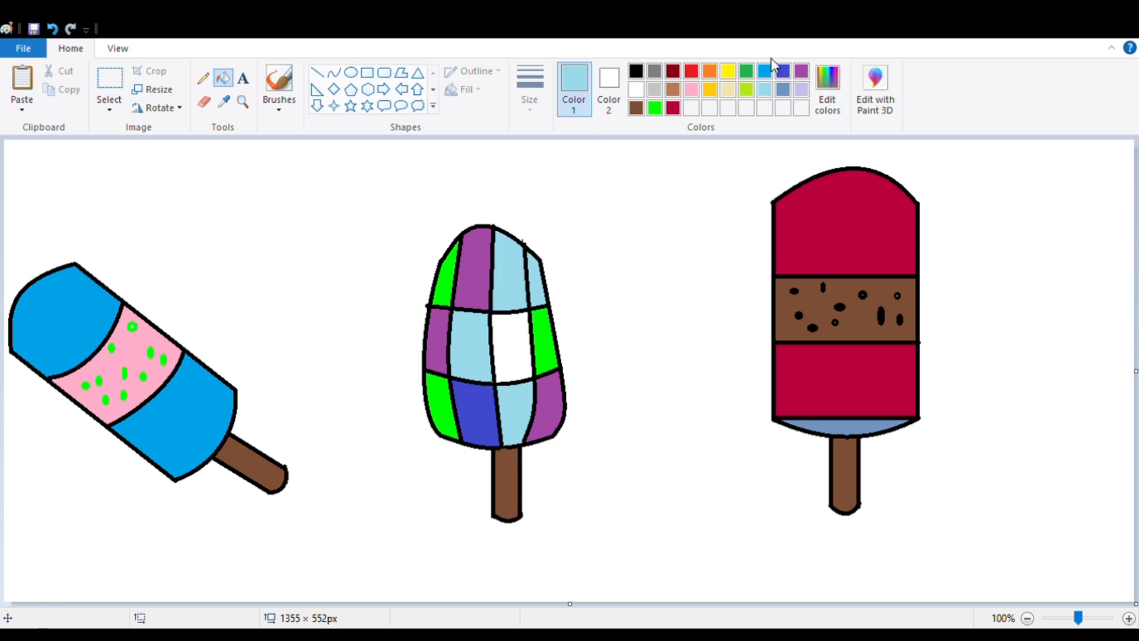
Step: Fill the last cell of the second popsicle's top row and the third cell of its middle row with indigo
click(784, 72)
click(537, 280)
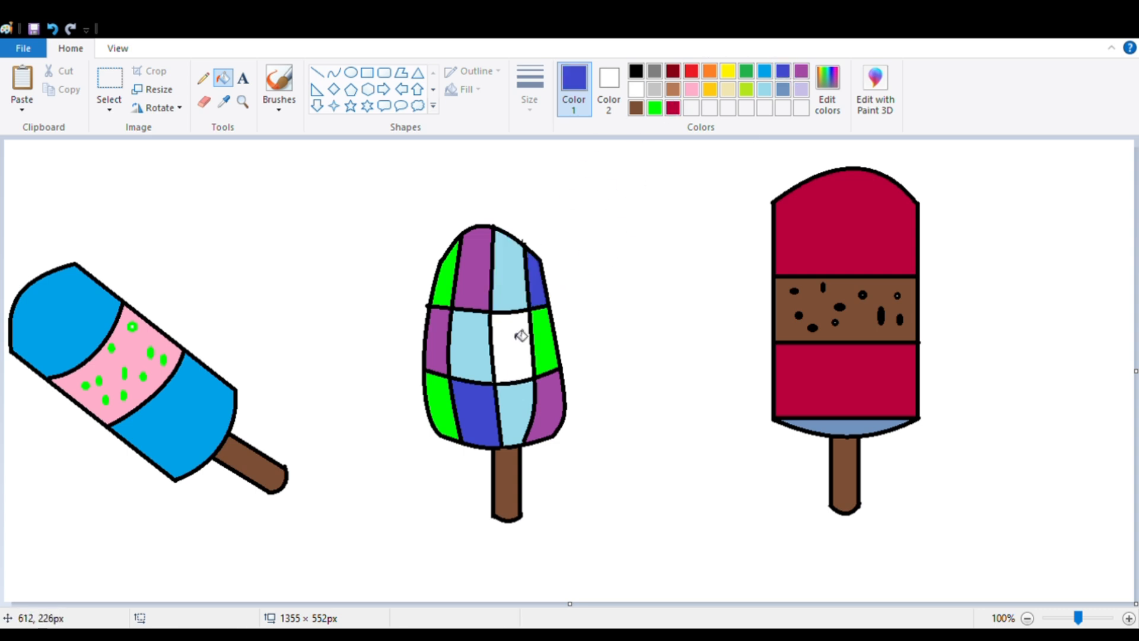
click(532, 317)
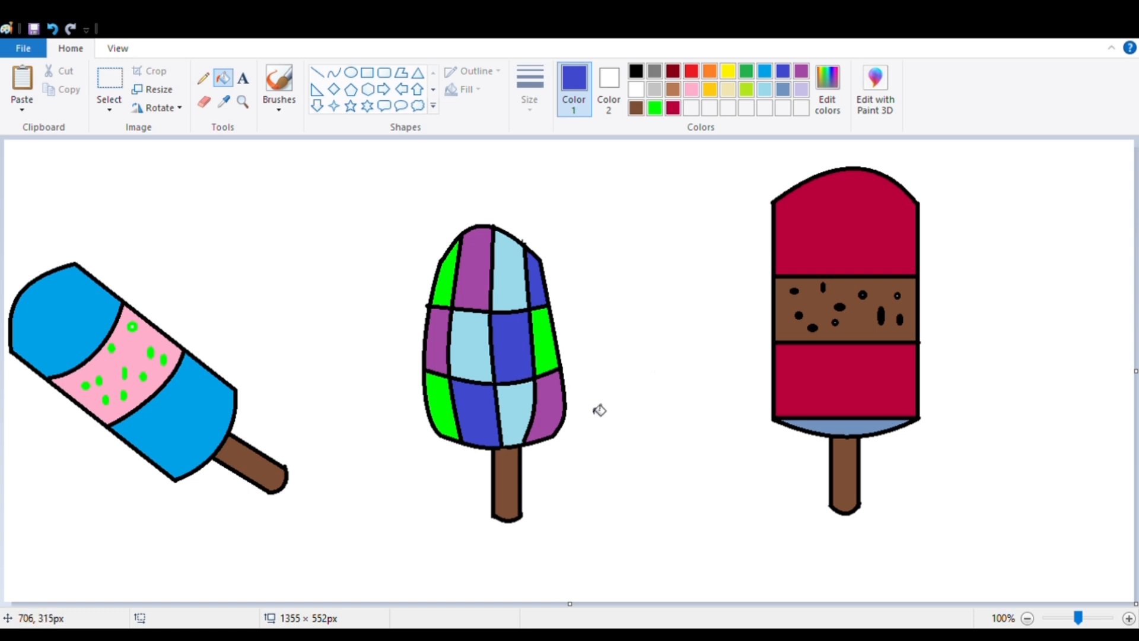